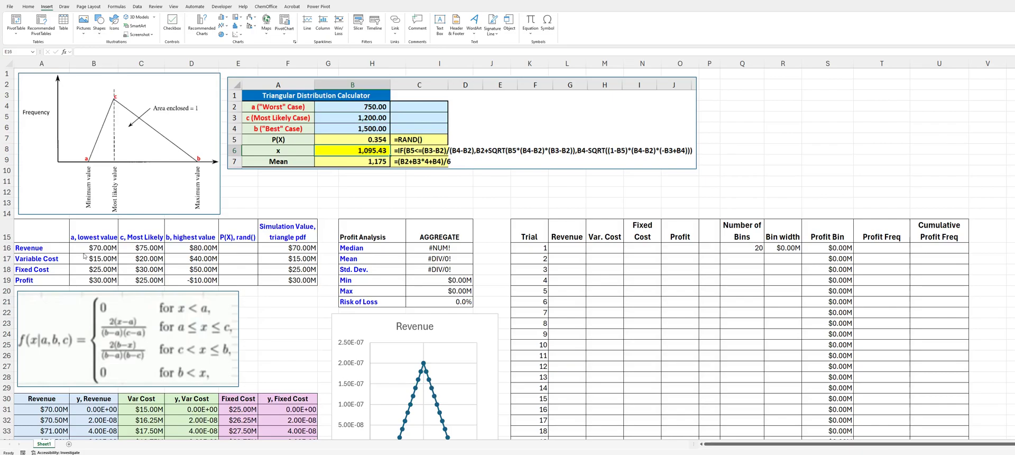
Step: Review the Revenue, Variable Cost, Fixed Cost and Profit rows with their low, most likely and high values
click(52, 250)
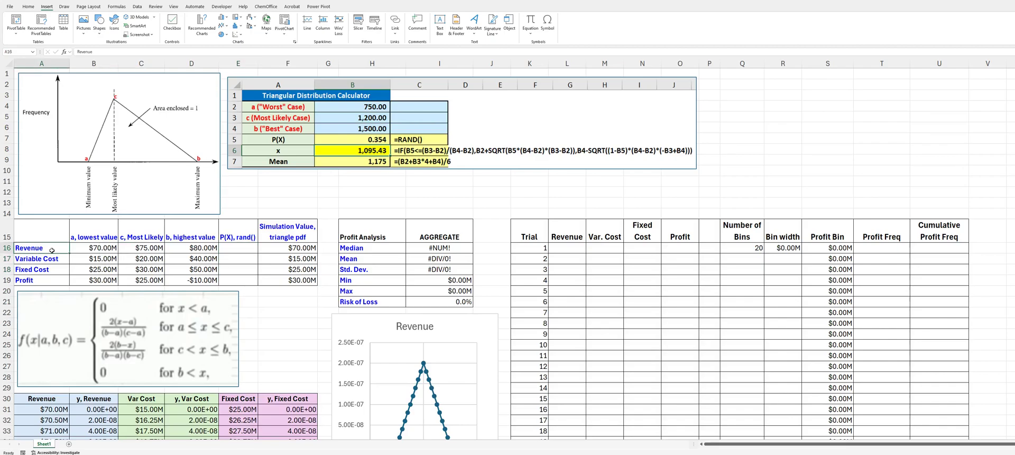
drag(52, 251, 56, 270)
click(58, 281)
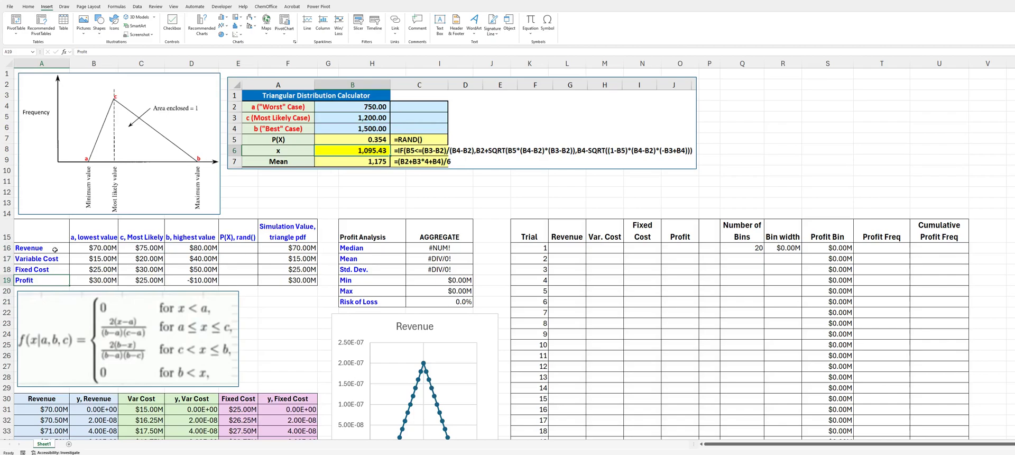
drag(55, 249, 59, 270)
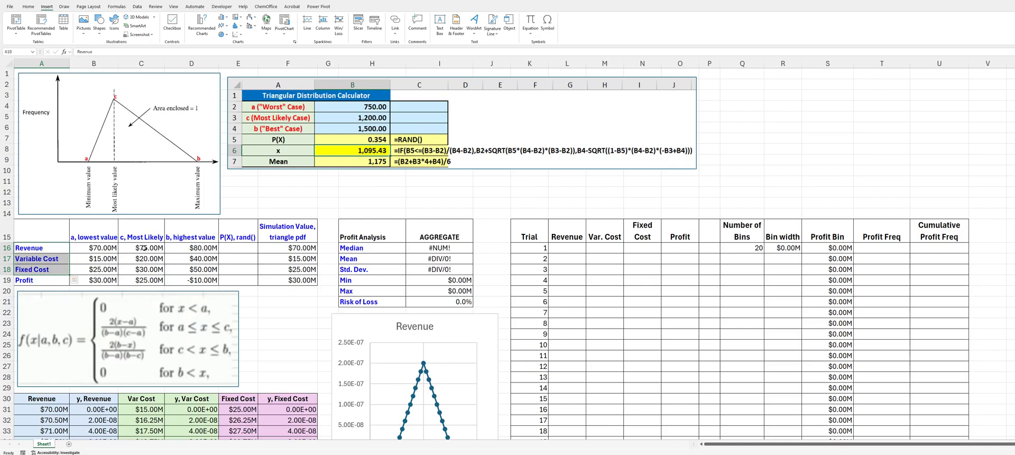
click(144, 247)
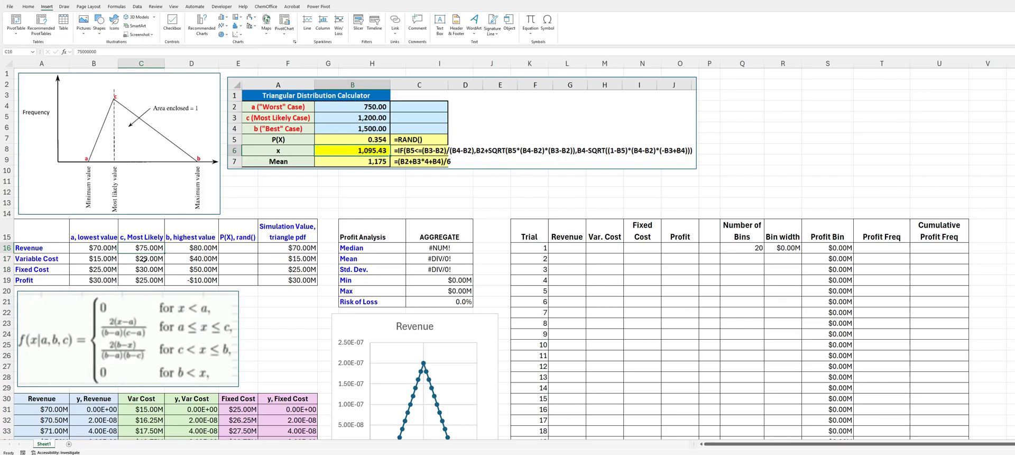
click(144, 259)
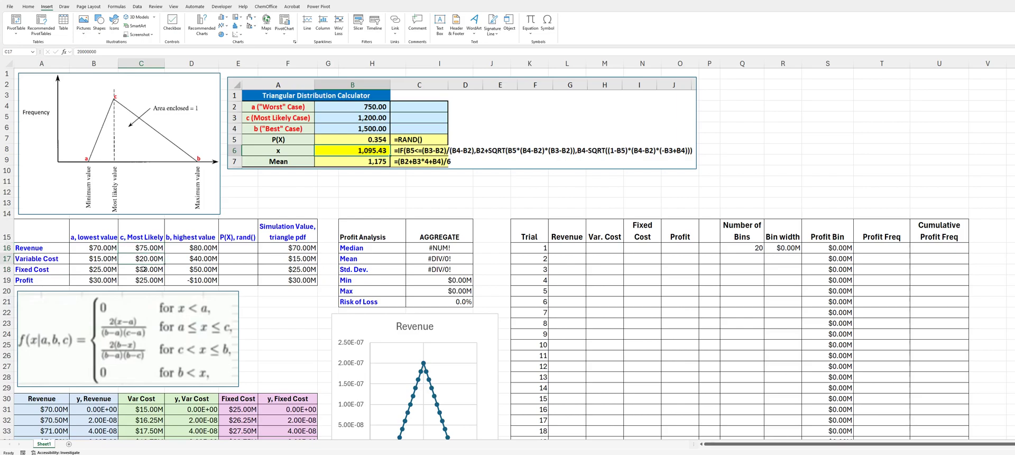
click(145, 270)
click(140, 280)
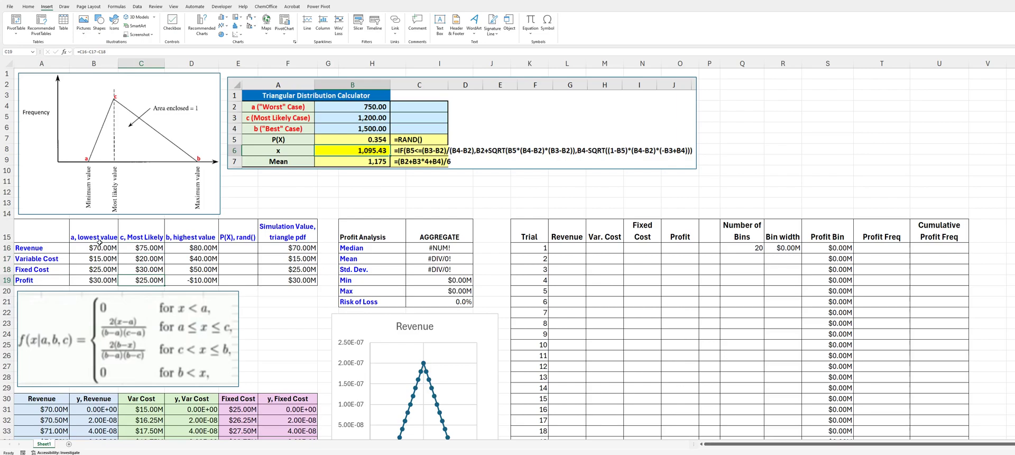
click(100, 249)
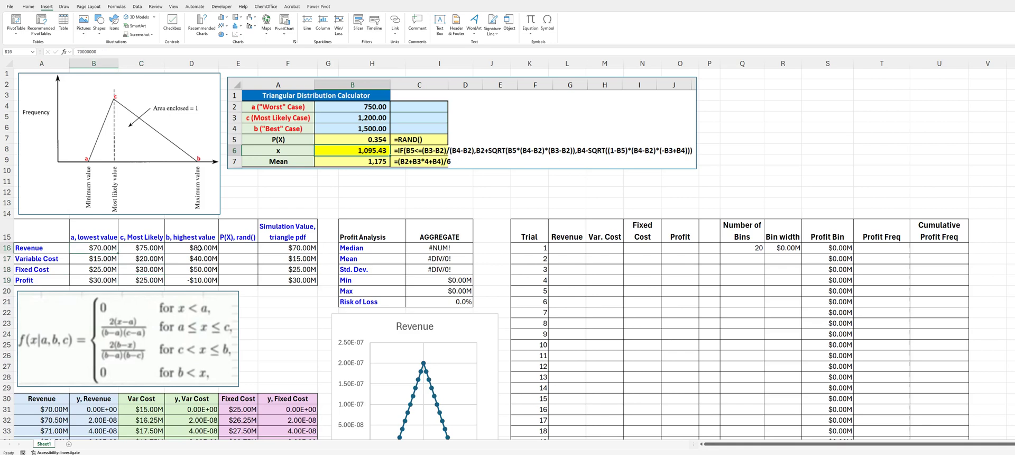
click(200, 249)
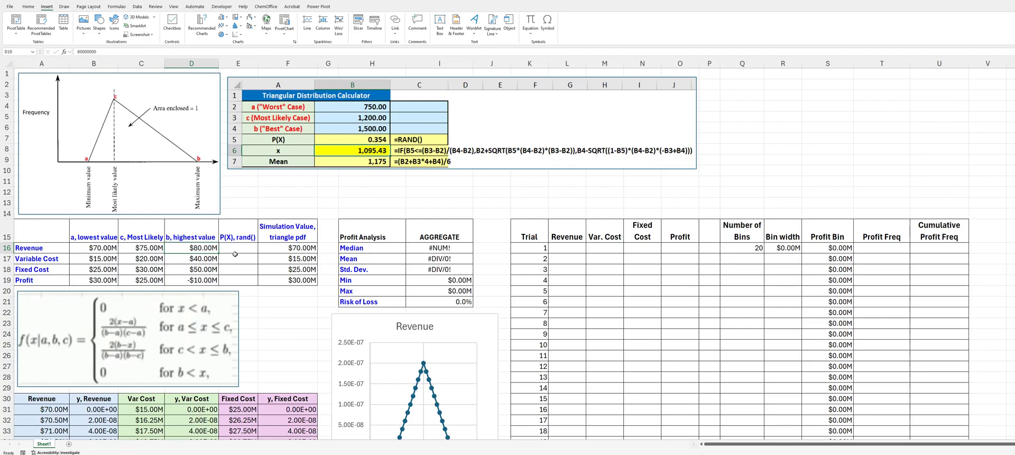
Step: Inspect the pdf table's first values and the density formulas in B31 and B32, leaving them unchanged
scroll(235, 254, down, 4)
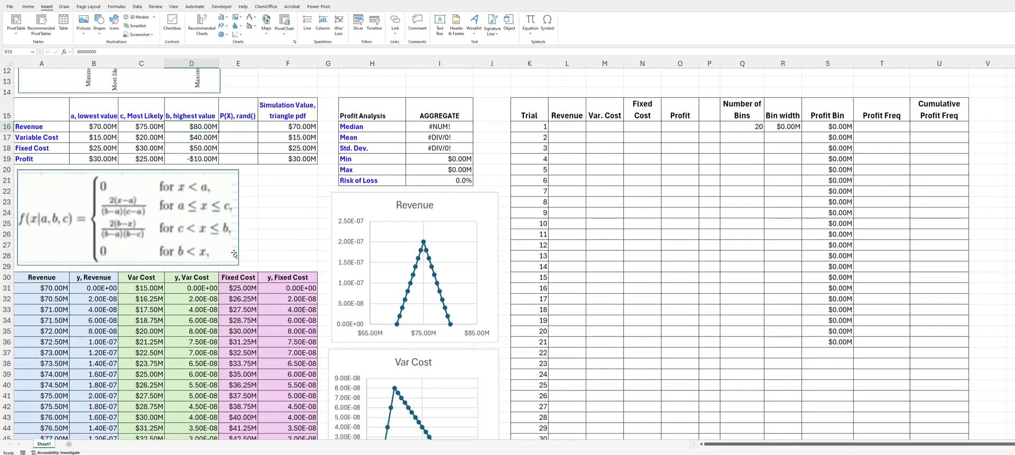
scroll(235, 254, down, 2)
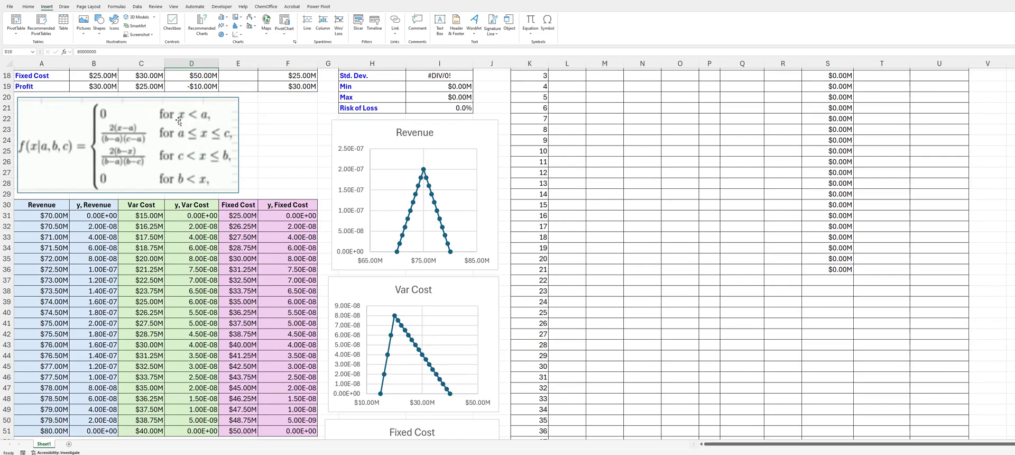
scroll(199, 121, up, 3)
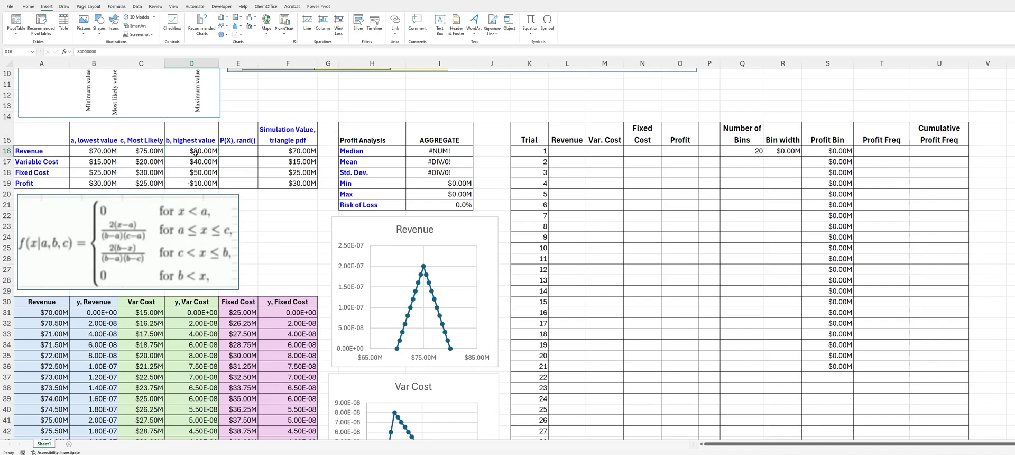
scroll(185, 252, down, 1)
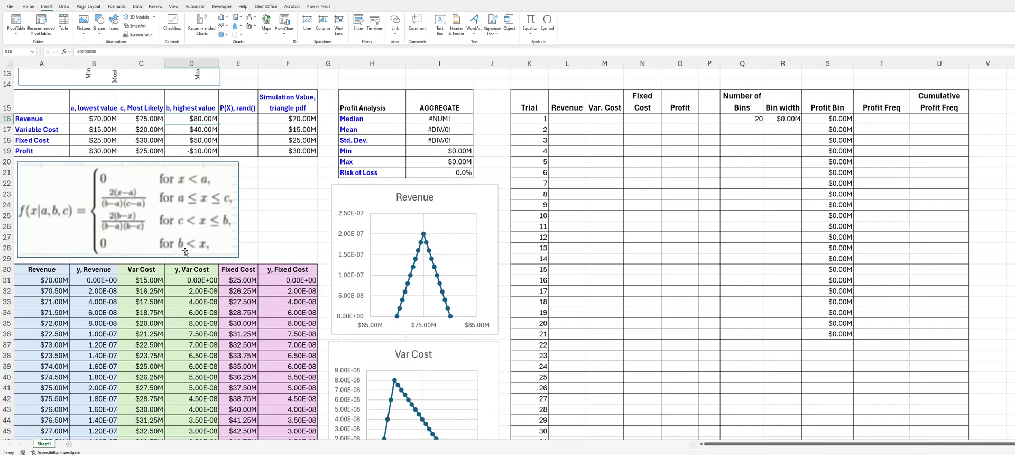
scroll(148, 281, down, 2)
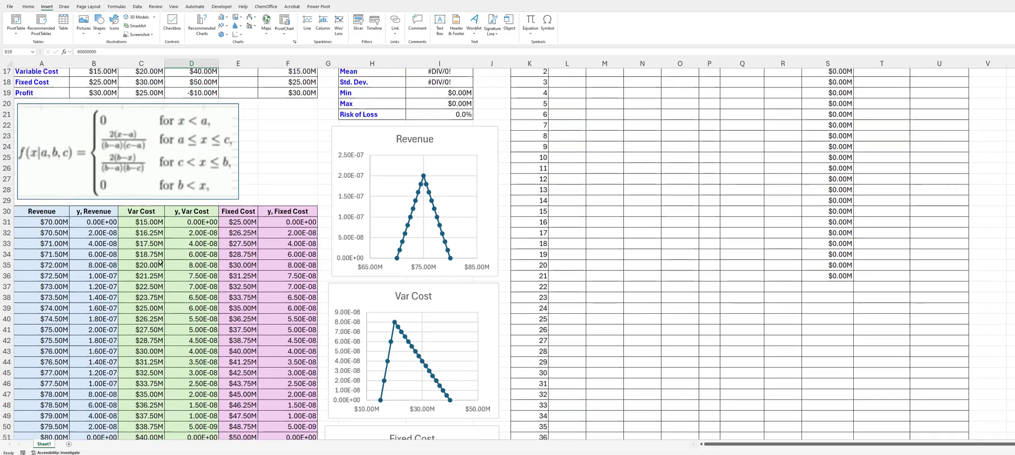
click(58, 215)
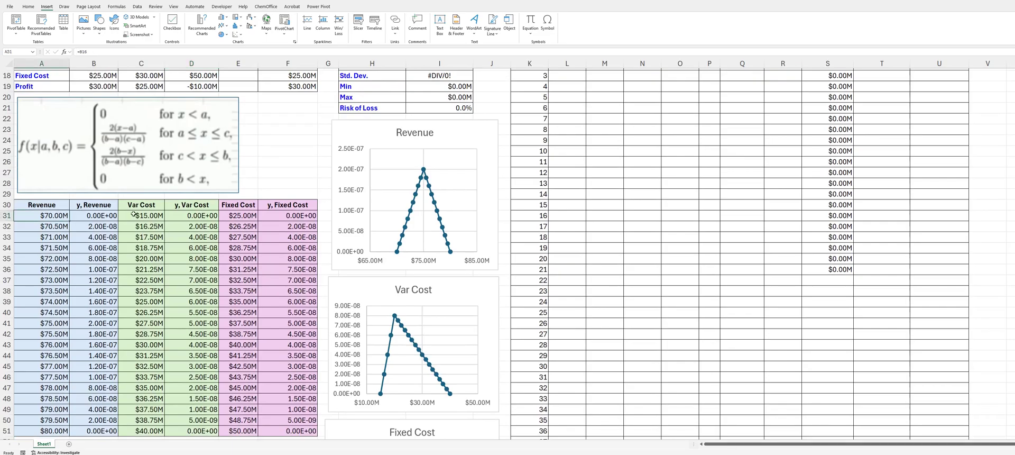
click(135, 214)
click(231, 214)
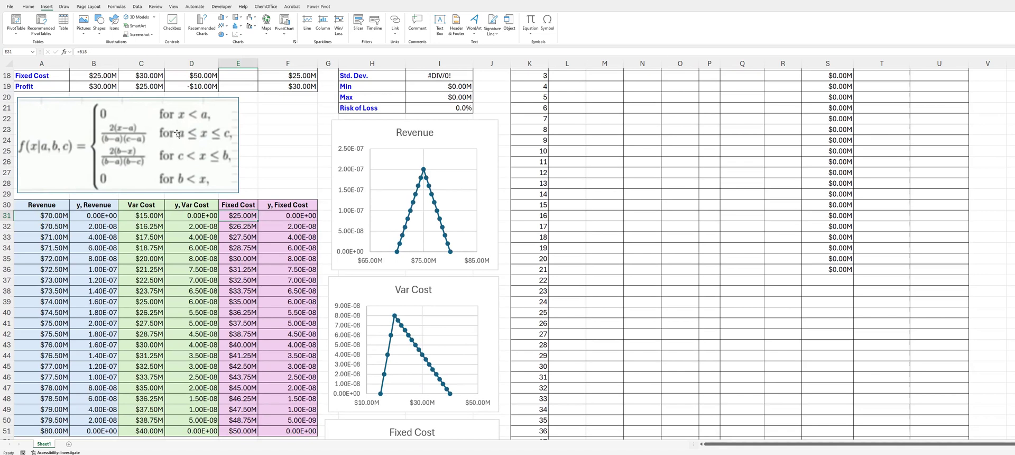
click(104, 226)
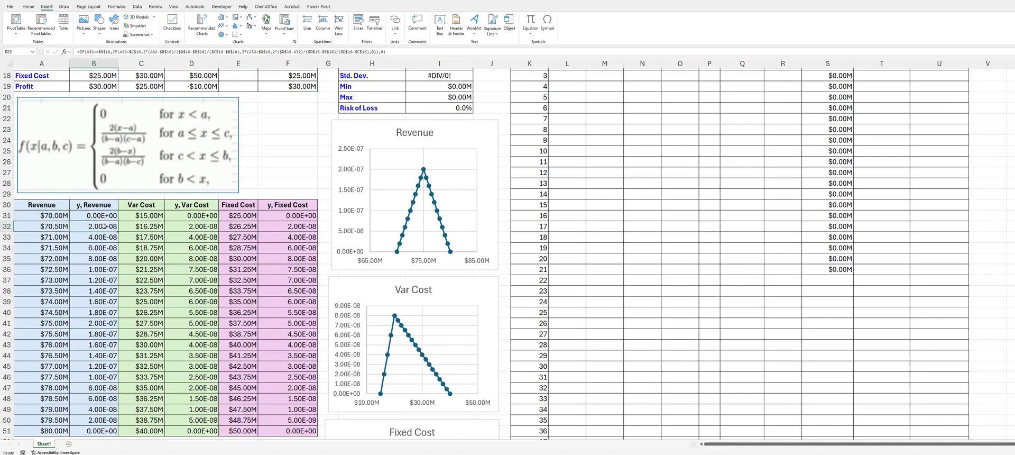
click(104, 216)
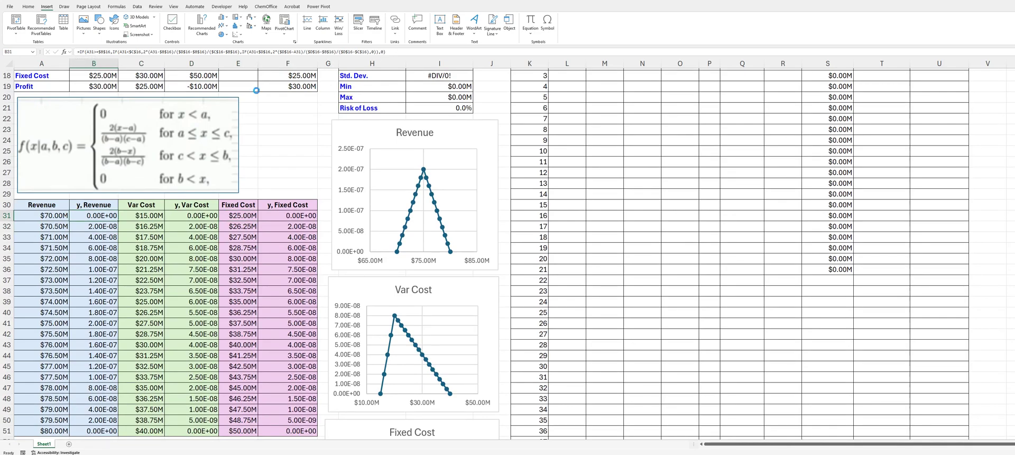
scroll(257, 90, down, 1)
ctrl+scroll(258, 92, up, 1)
ctrl+scroll(259, 93, down, 1)
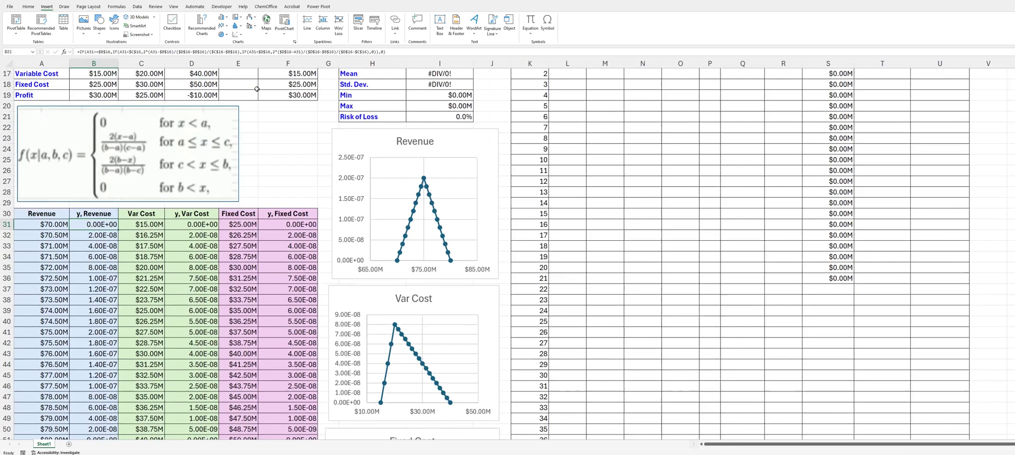
double_click(95, 224)
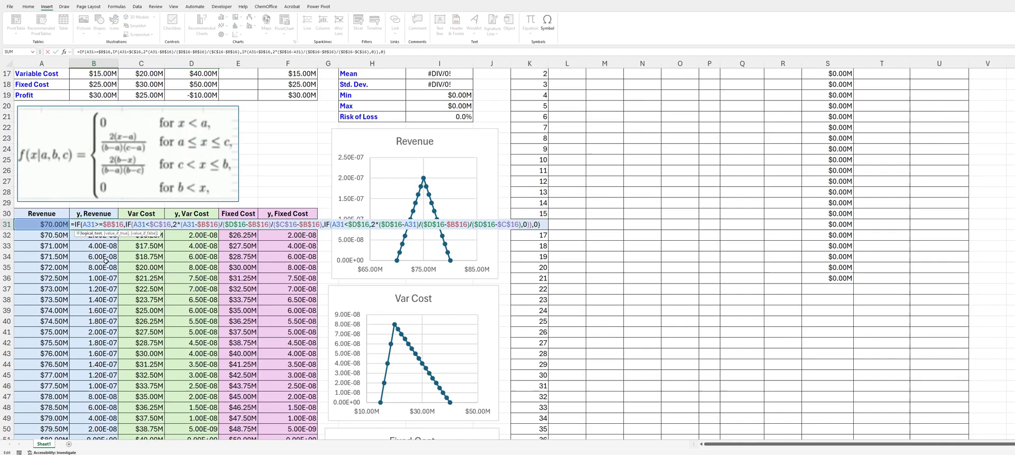
key(Escape)
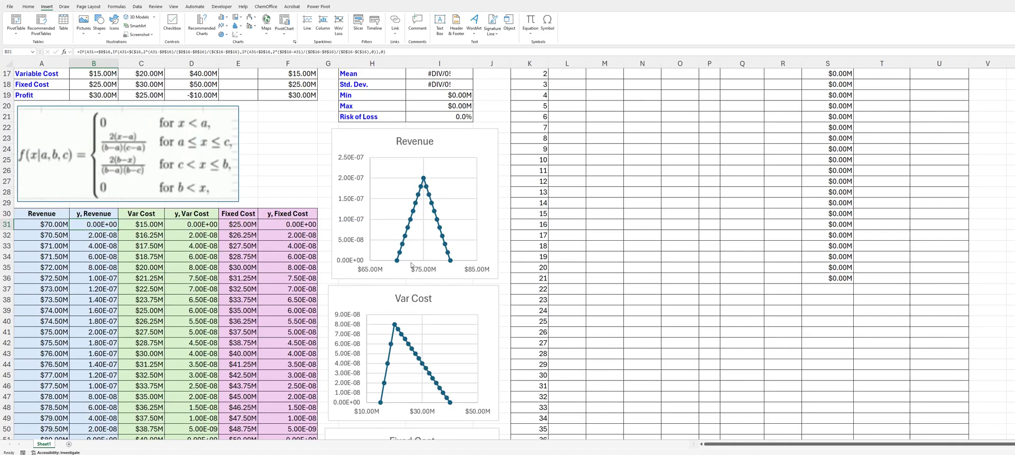
scroll(74, 287, down, 1)
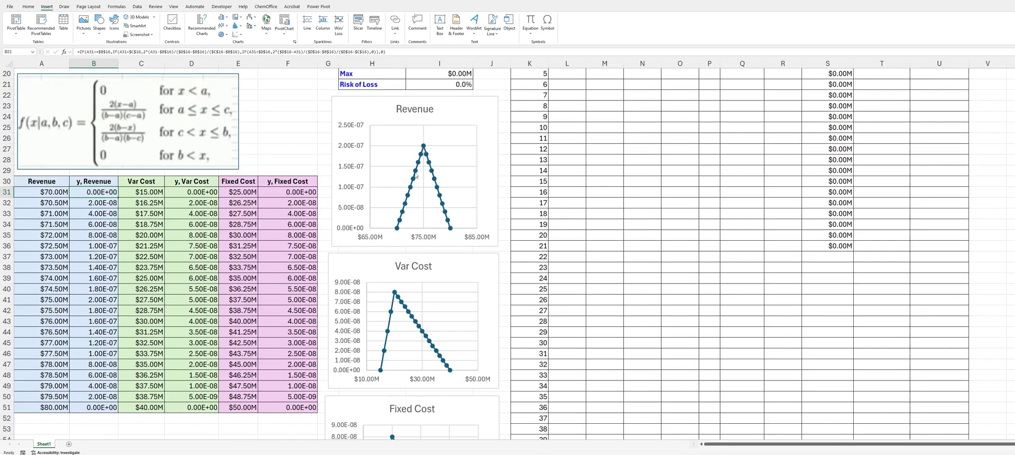
mouse_move(401, 231)
scroll(401, 231, down, 4)
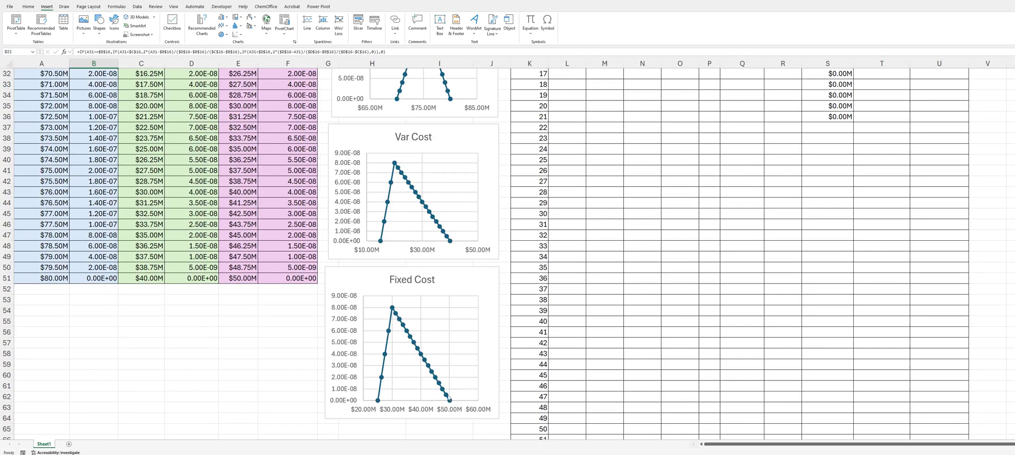
scroll(201, 282, up, 1)
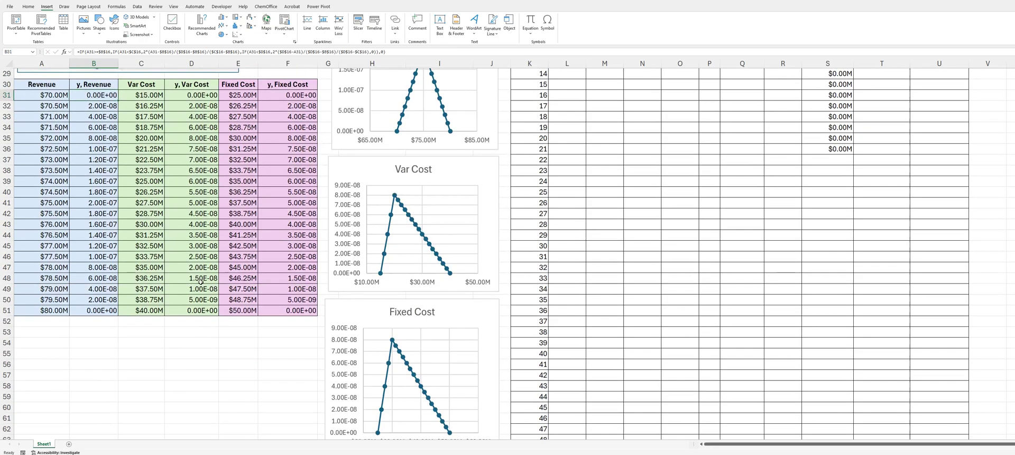
scroll(201, 281, up, 9)
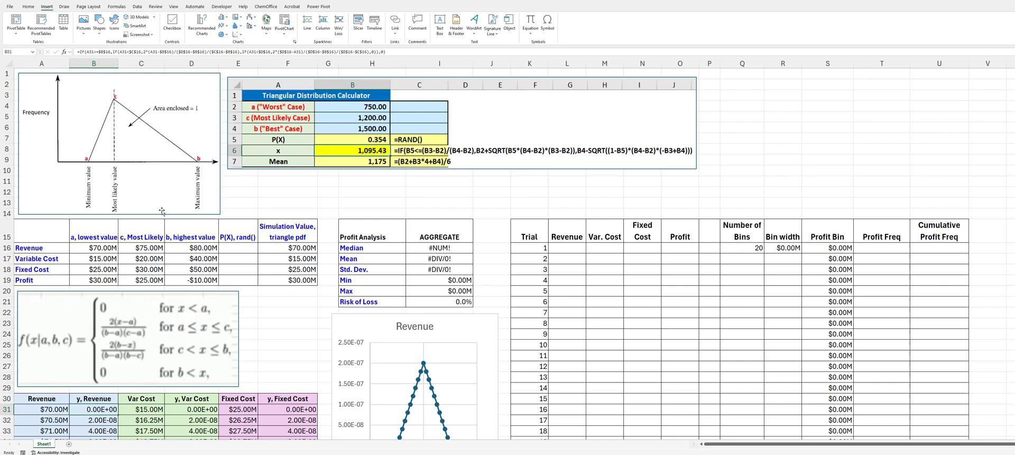
Step: Enter =RAND() in E16 so Revenue simulates to $78.70M
click(234, 250)
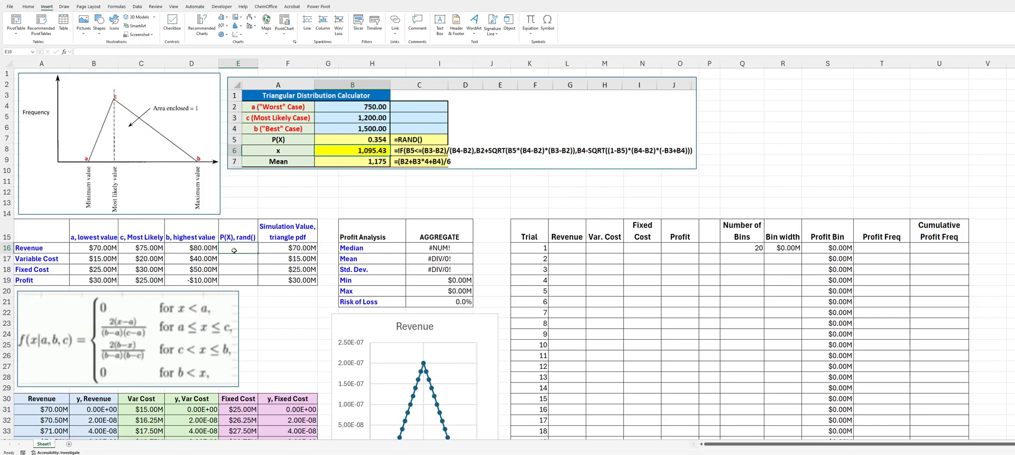
text(=)
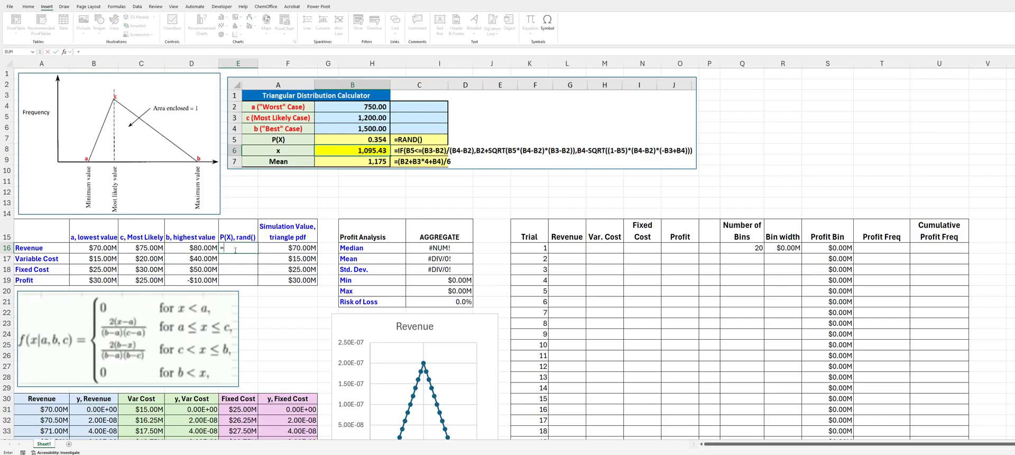
text(rand())
key(Return)
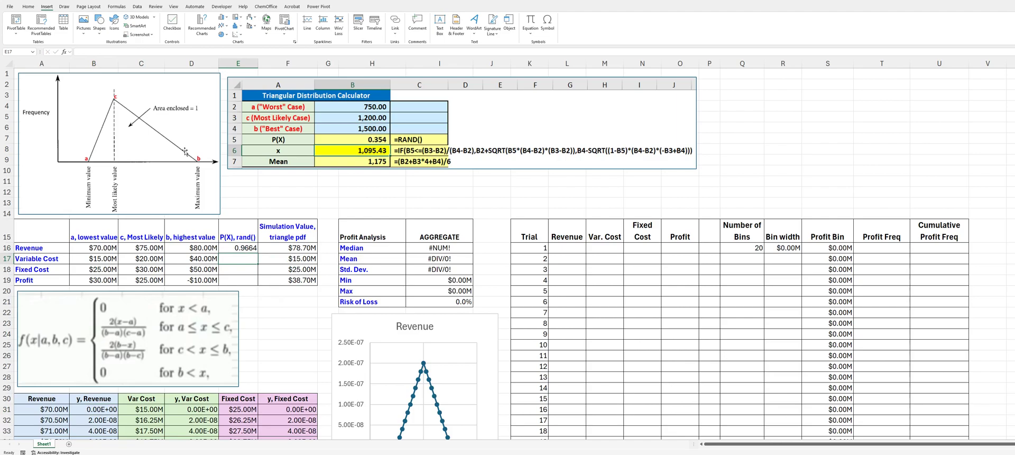
scroll(302, 325, down, 2)
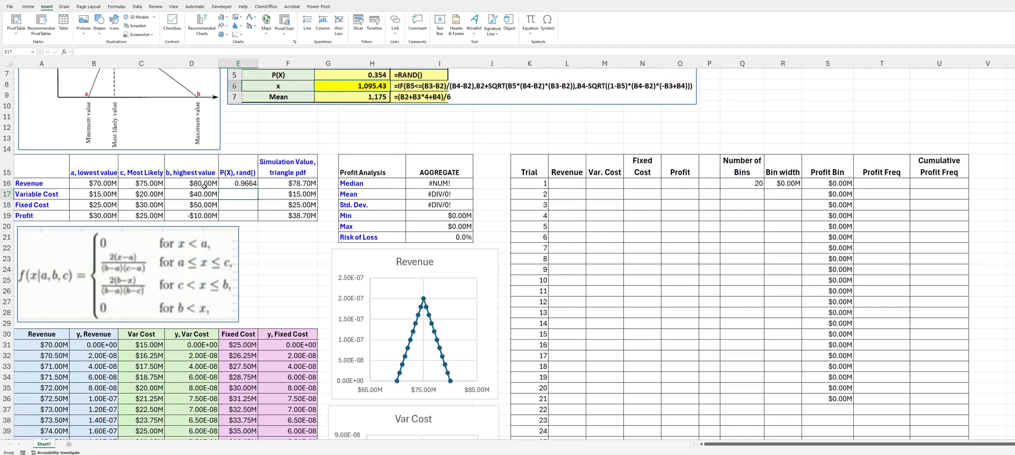
Step: Copy E16's random probability down to E18, then check the Variable and Fixed Cost simulation formulas
click(239, 184)
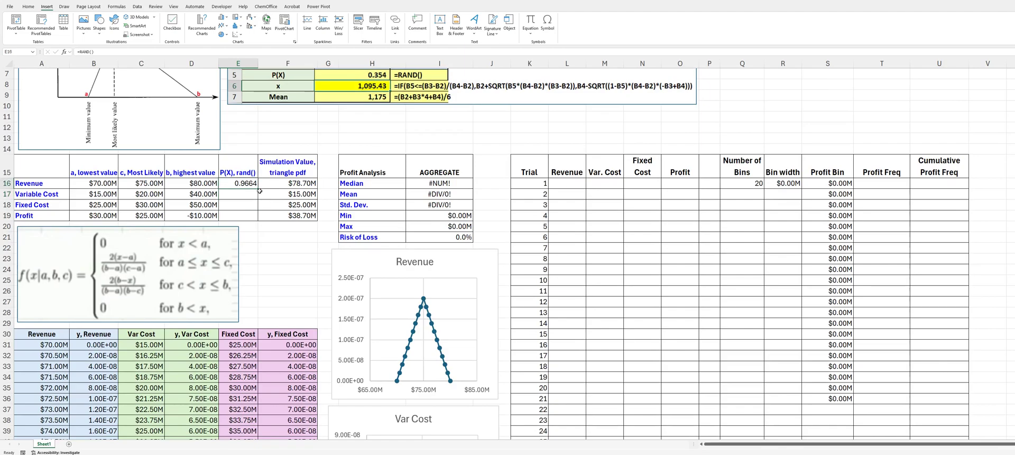
drag(256, 189, 252, 208)
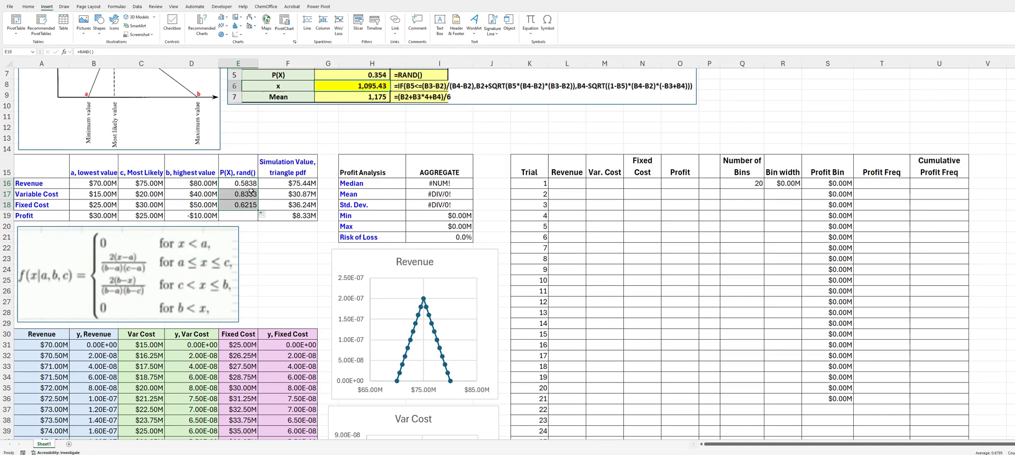
scroll(252, 192, up, 2)
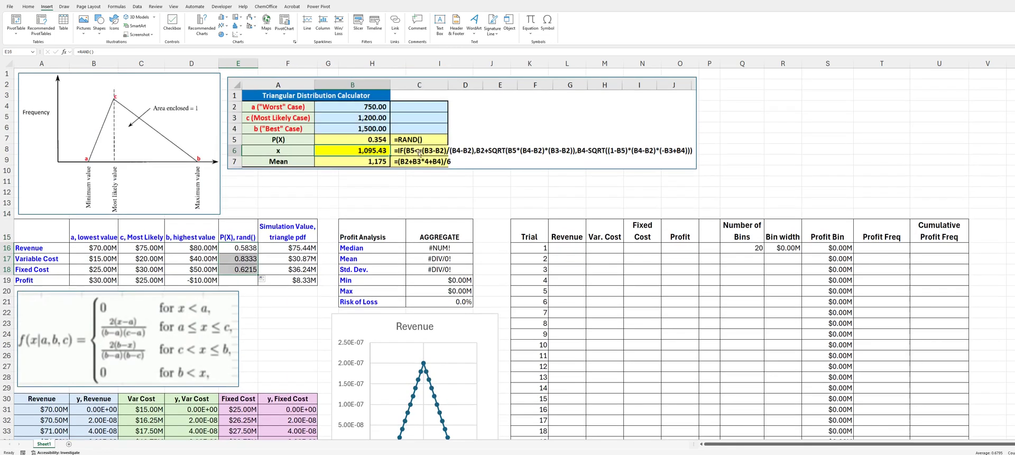
click(290, 259)
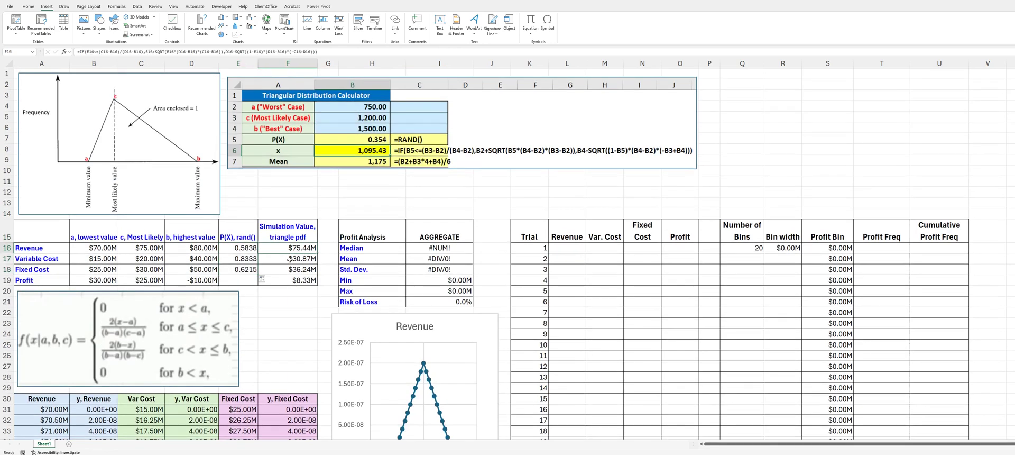
click(290, 268)
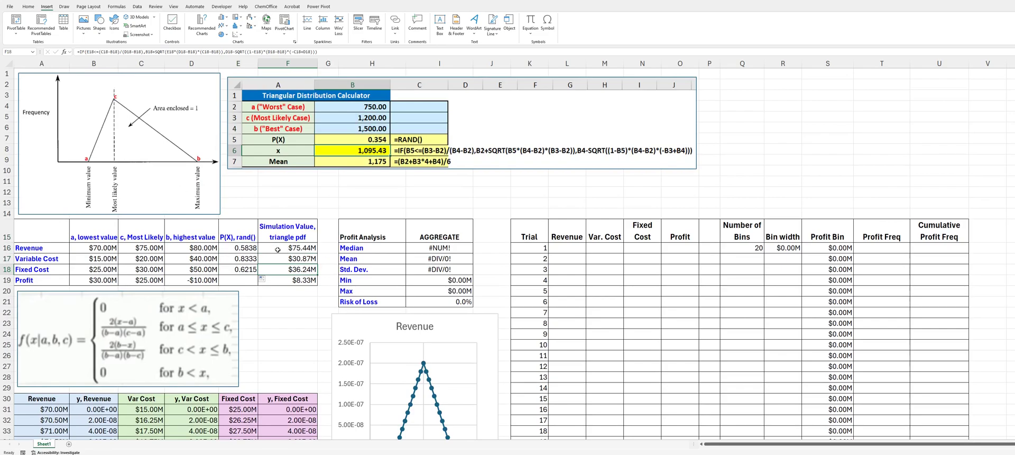
drag(285, 247, 292, 269)
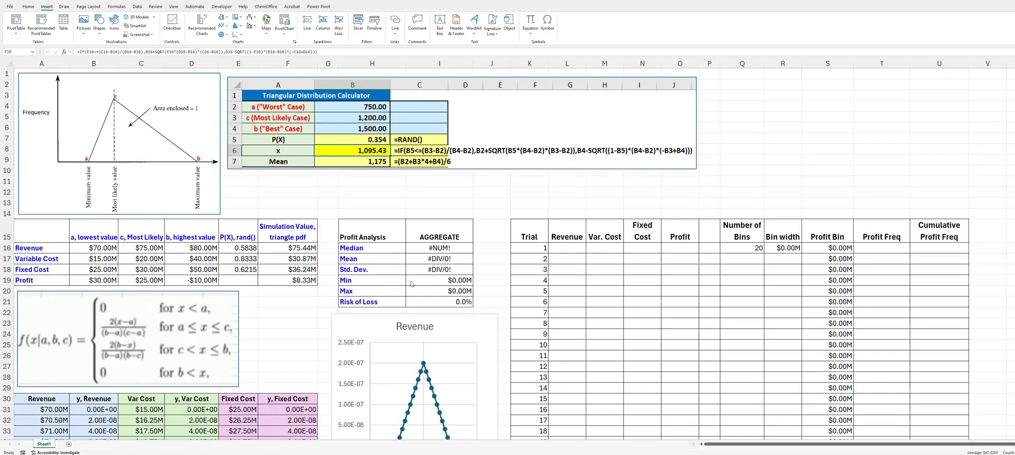
key(shift+Down)
key(shift+Down)
click(566, 248)
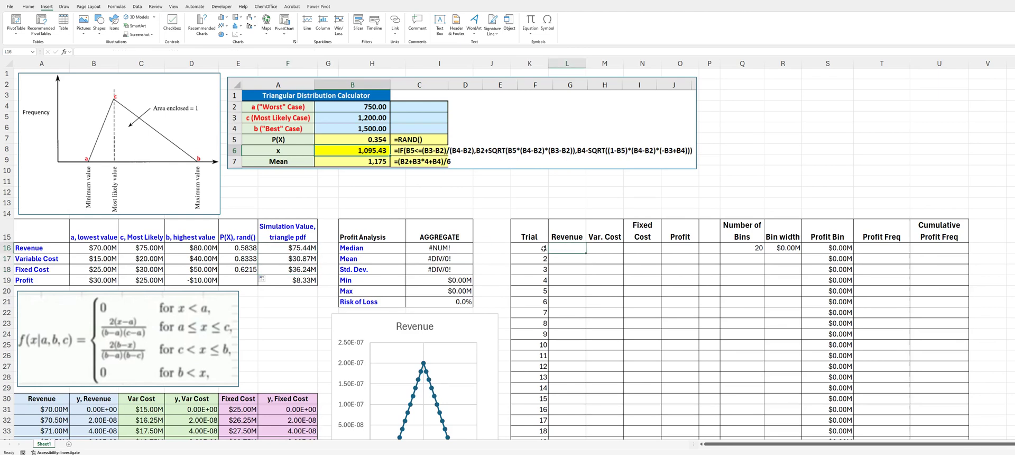
click(543, 249)
key(ctrl+Down)
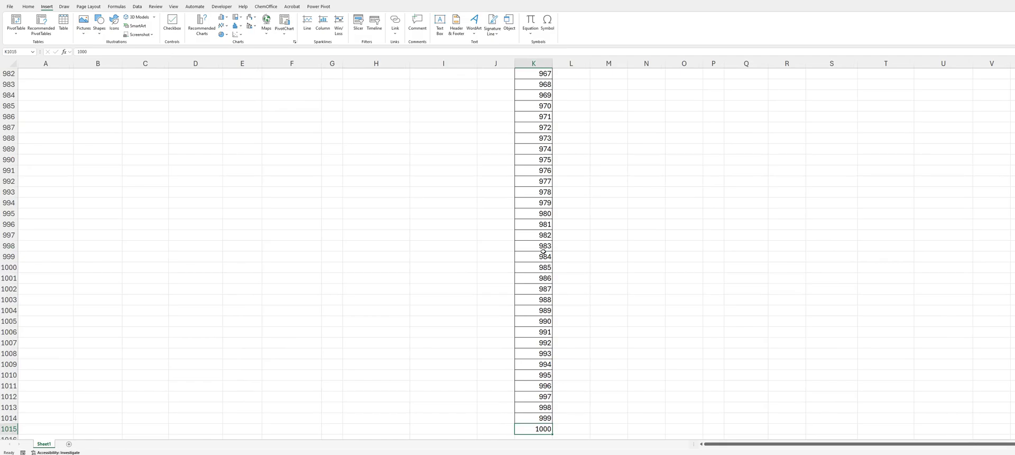
key(ctrl+Up)
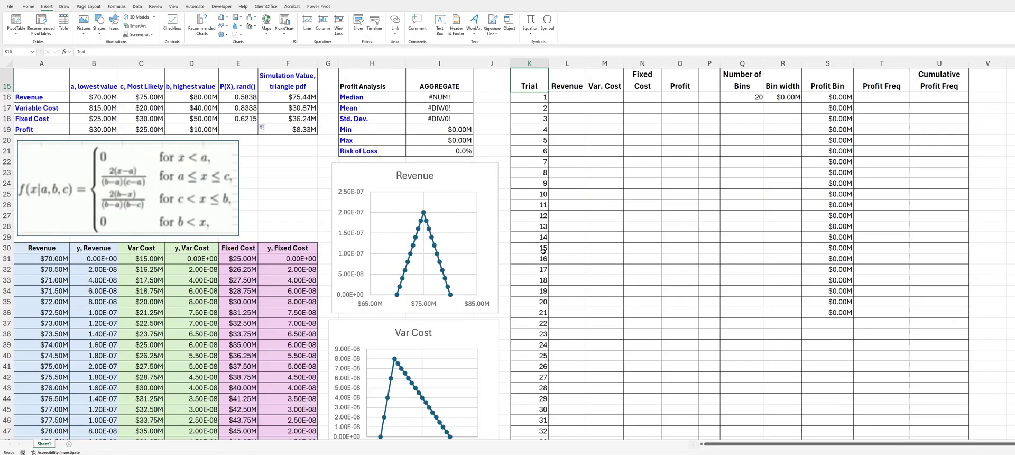
scroll(543, 250, up, 3)
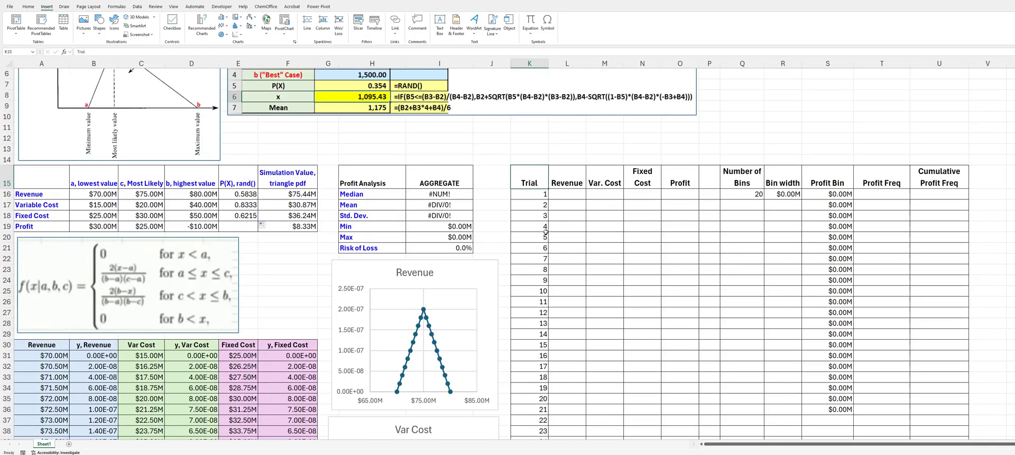
Step: Link trial 1's cells L16:O16 to =F16, =F17, =F18 and =F19
click(567, 195)
text(=)
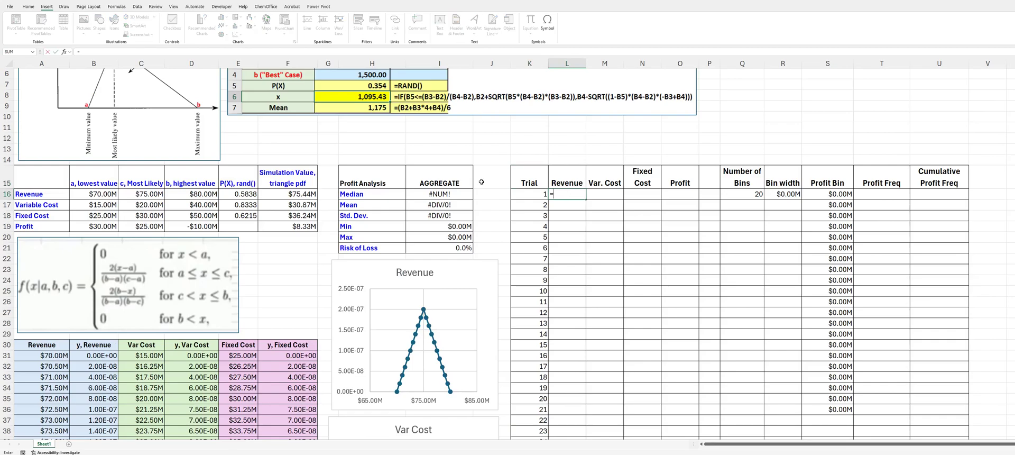
click(283, 195)
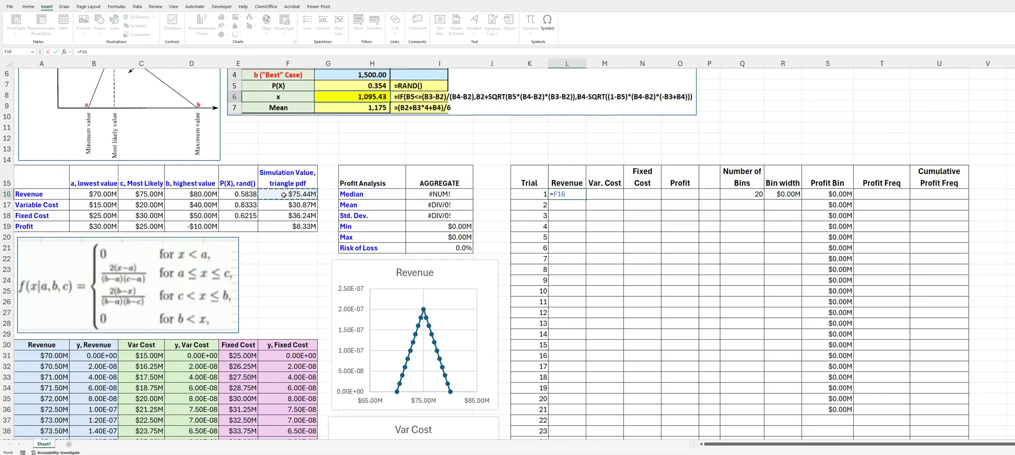
key(Tab)
text(=)
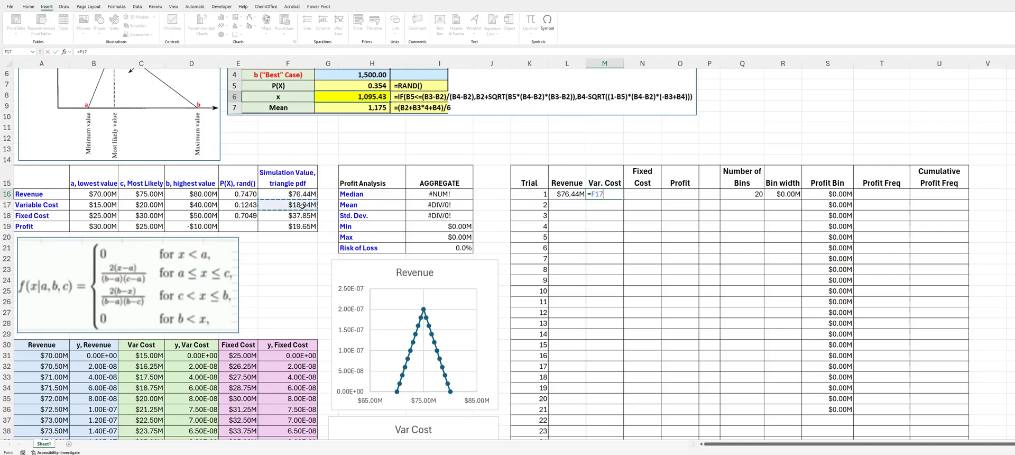
key(Tab)
text(=)
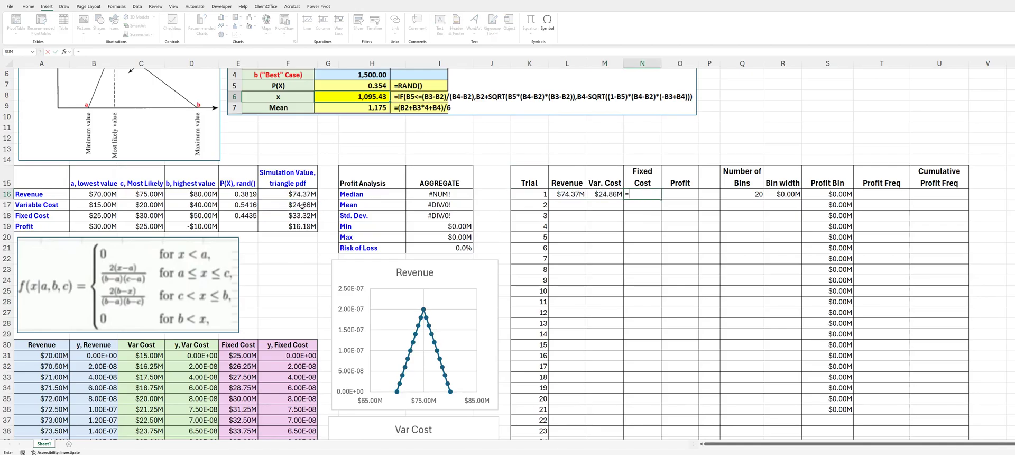
click(302, 216)
key(Tab)
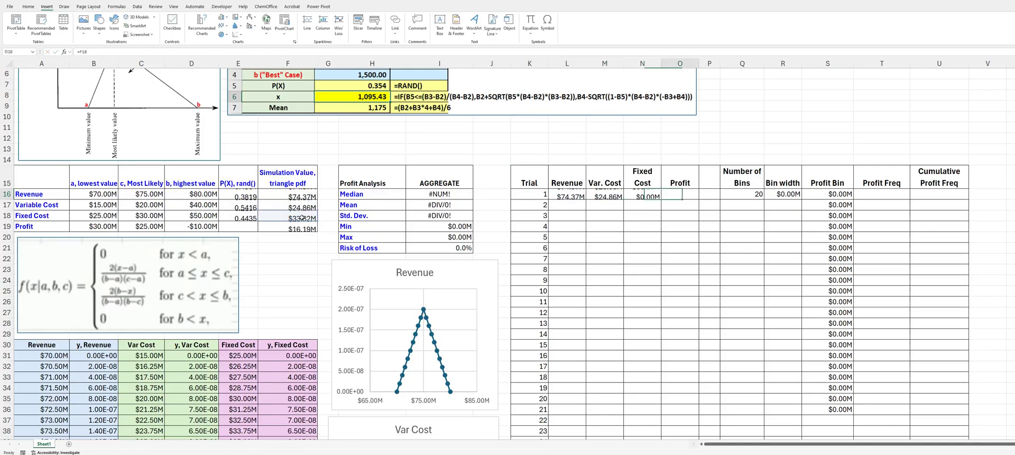
text(=)
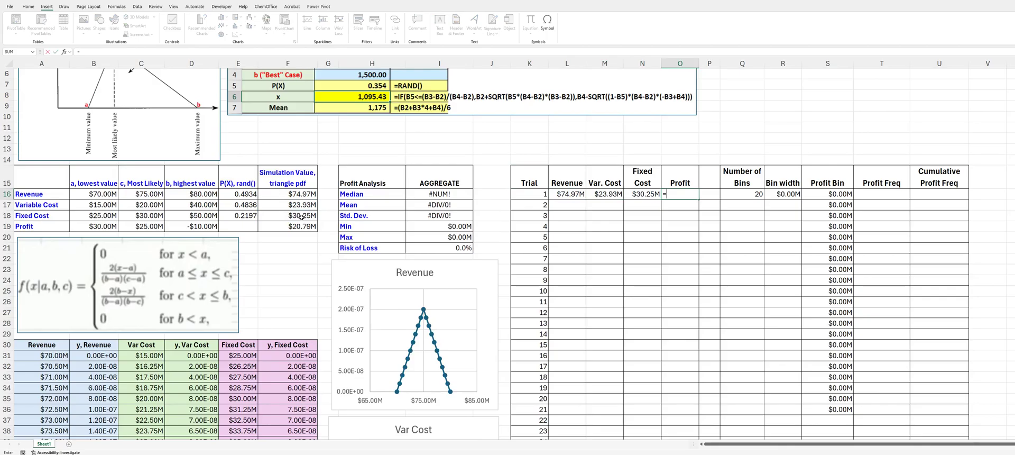
click(275, 226)
key(Return)
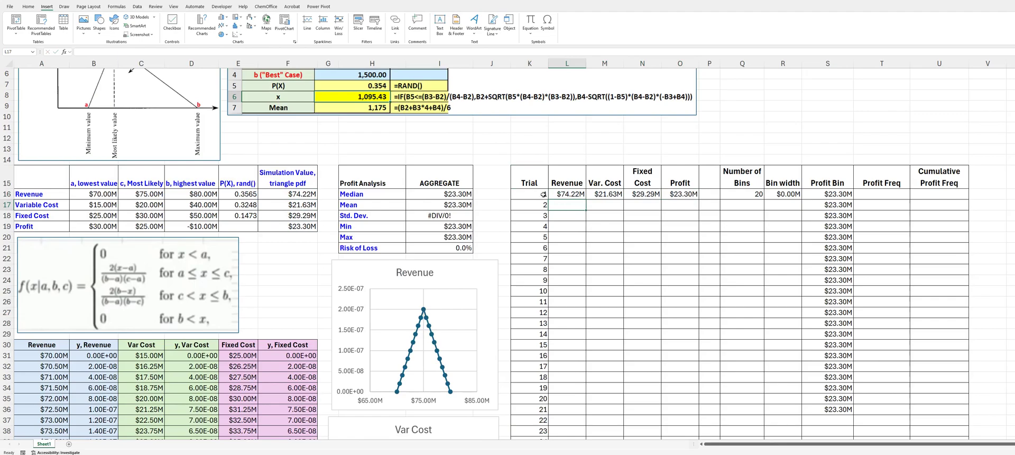
drag(544, 194, 662, 195)
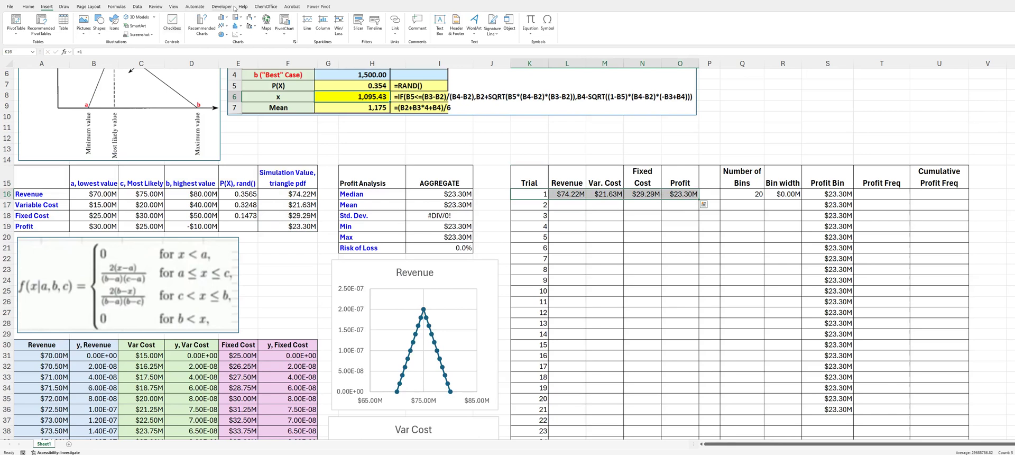
click(137, 7)
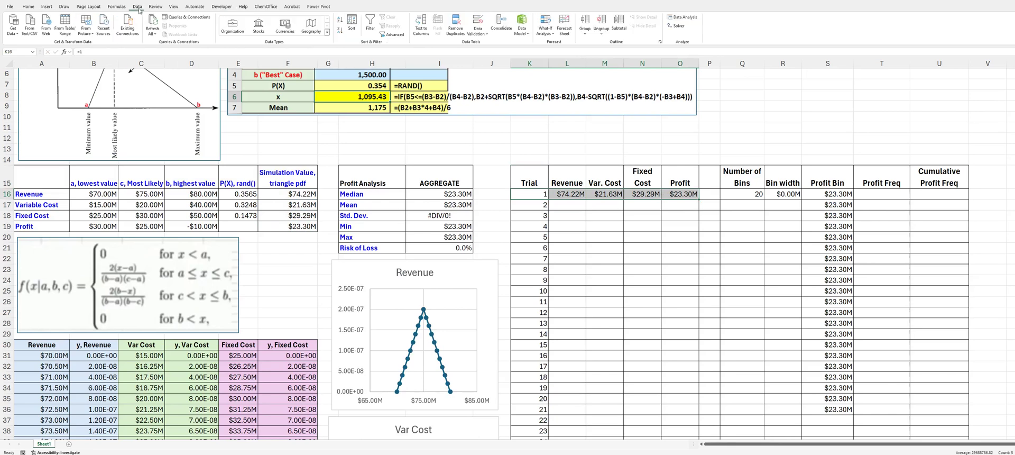
click(546, 30)
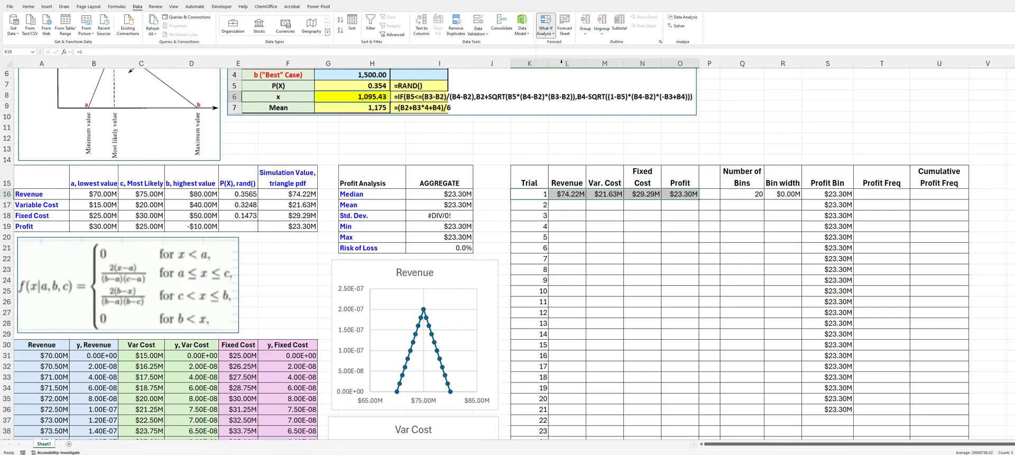
click(559, 63)
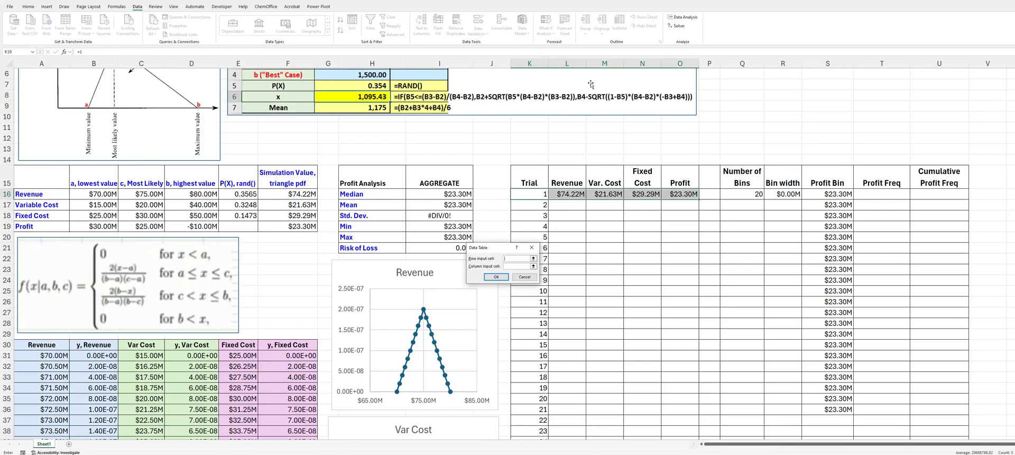
click(510, 266)
click(747, 75)
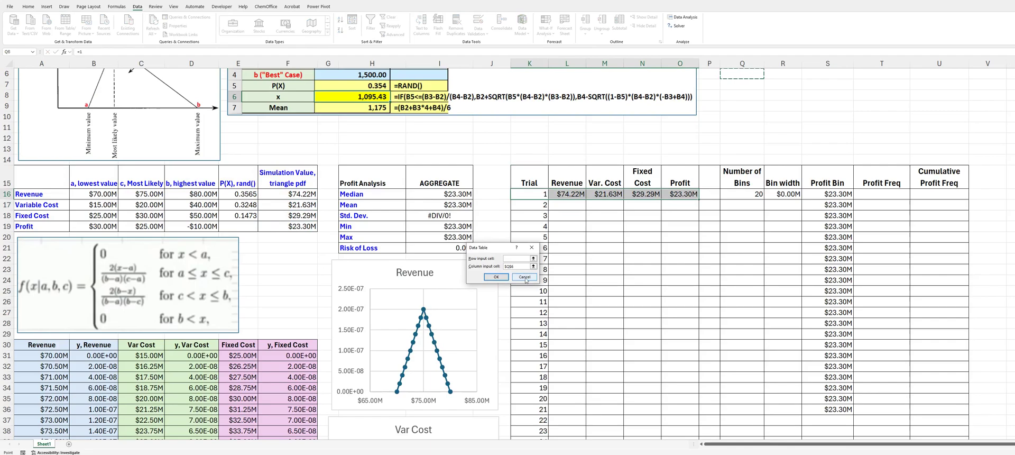
click(497, 277)
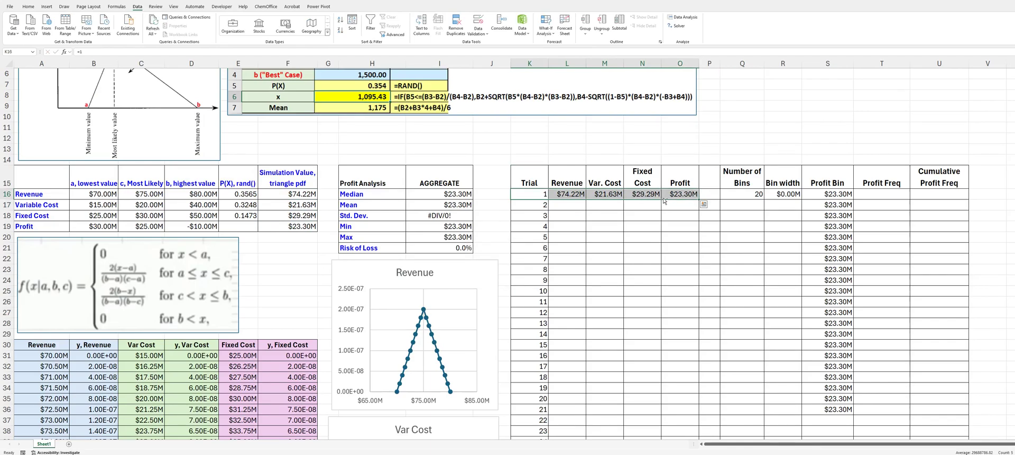
Step: Select the trial table K16:O1015 covering all 1000 trials
key(ctrl+shift+Down)
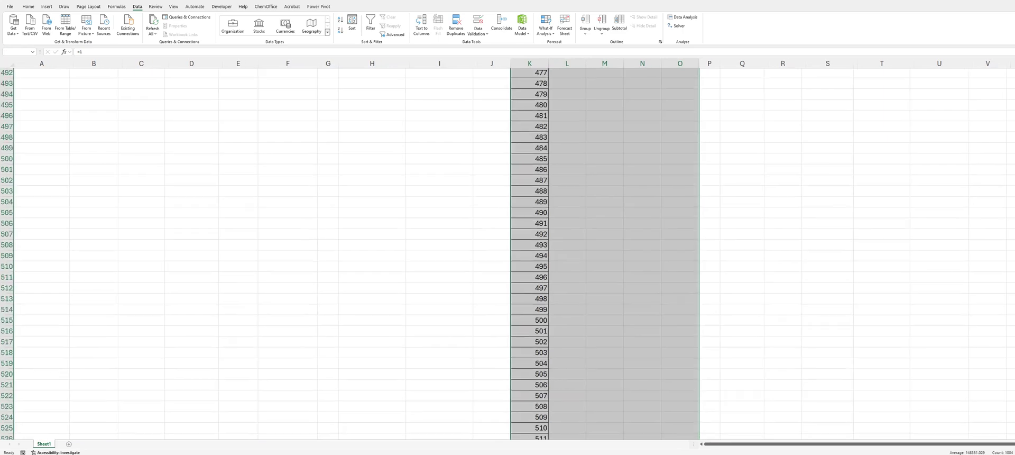
key(ctrl+BackSpace)
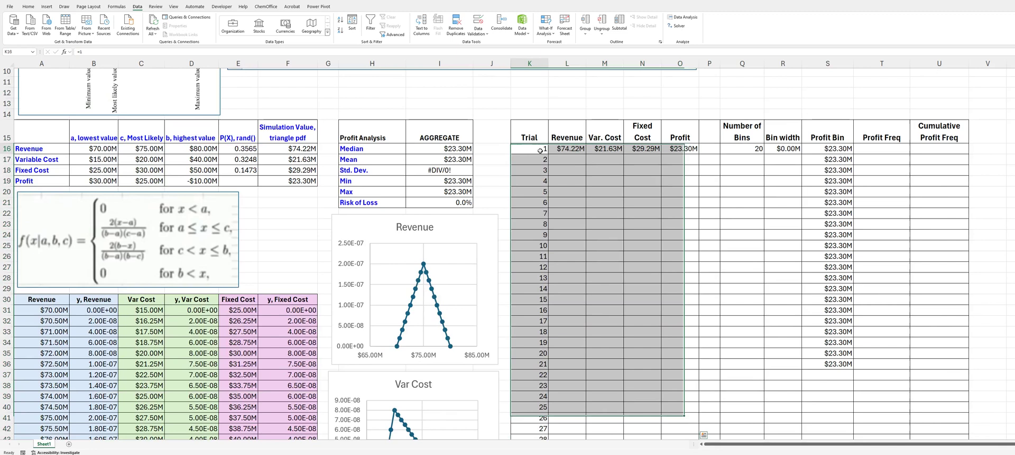
click(540, 150)
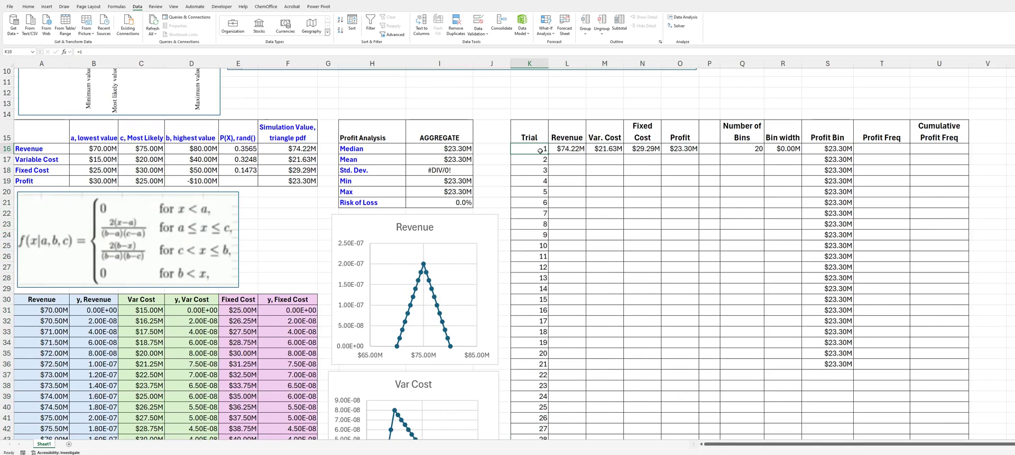
drag(540, 151, 693, 148)
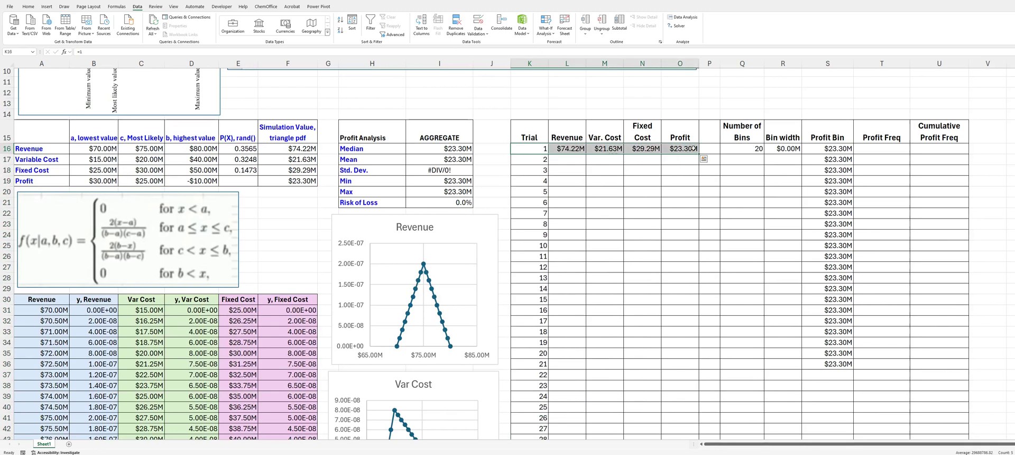
key(ctrl+shift+Down)
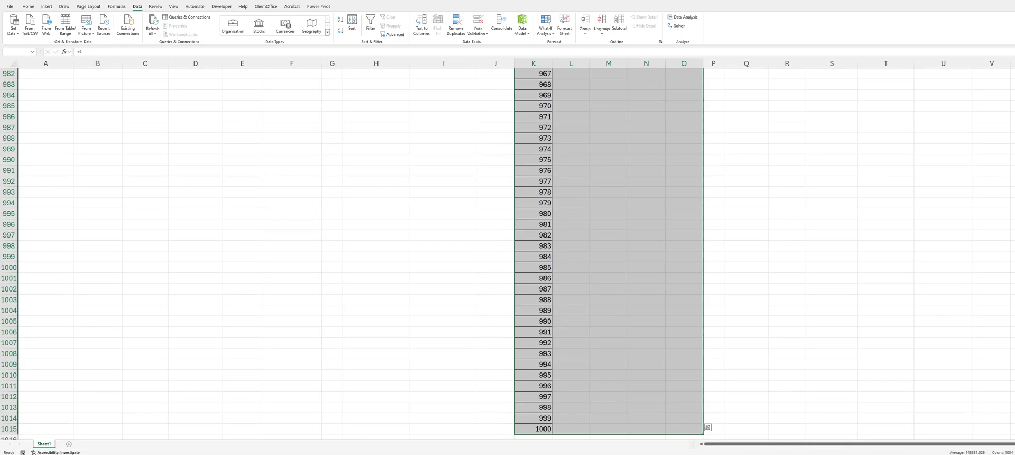
scroll(507, 254, up, 20)
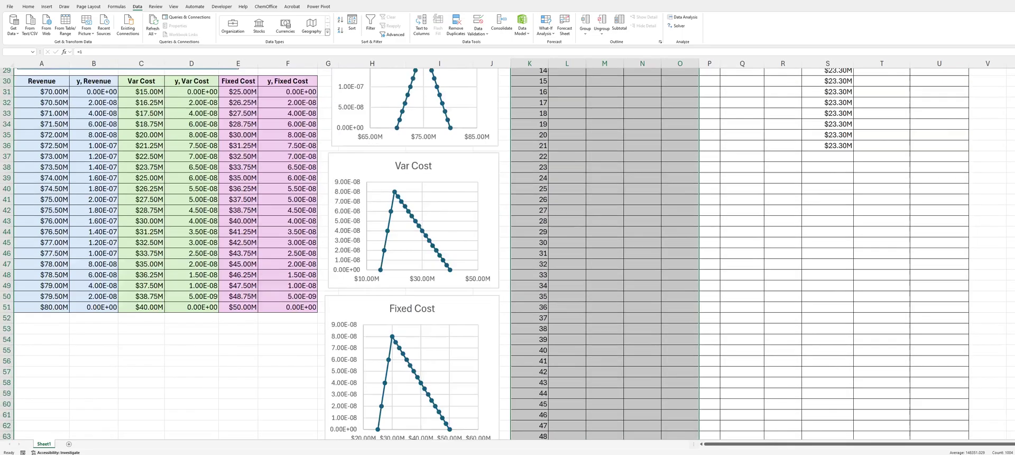
scroll(507, 254, up, 9)
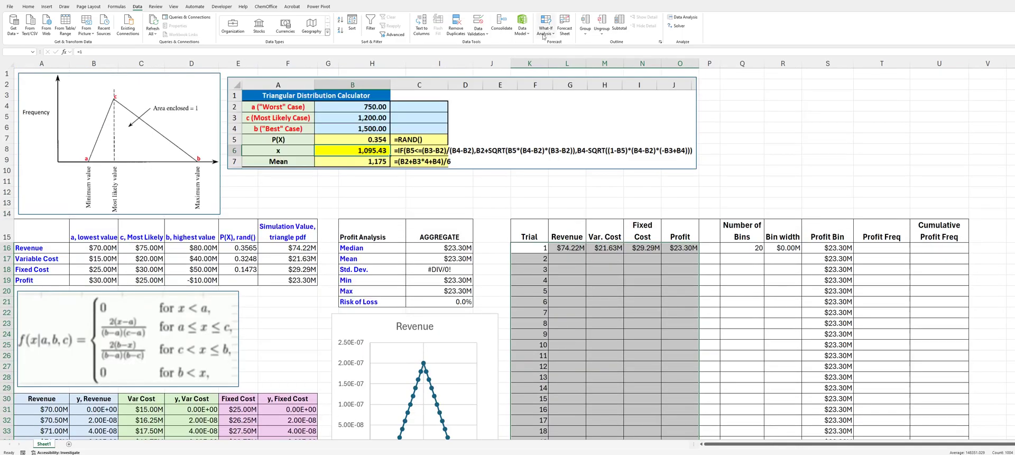
Step: Create a What-If Data Table with Q1 as the column input cell
click(547, 35)
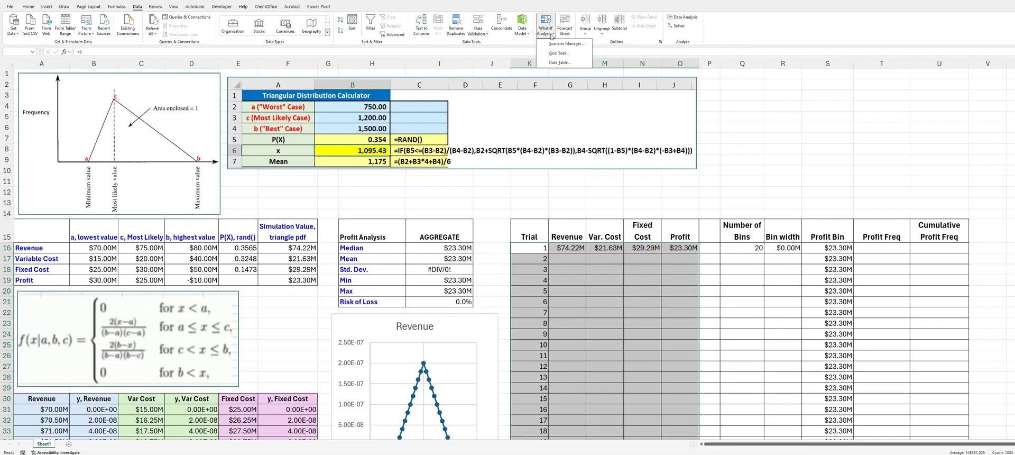
click(555, 63)
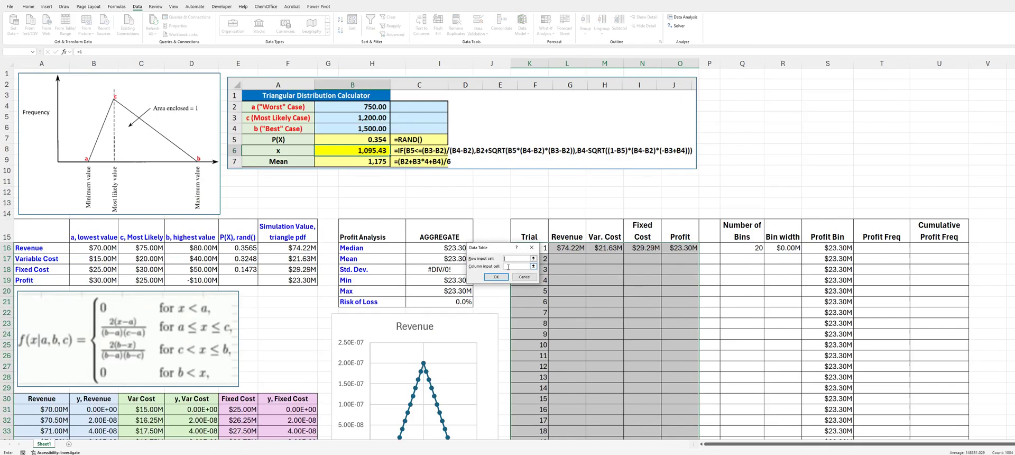
click(735, 75)
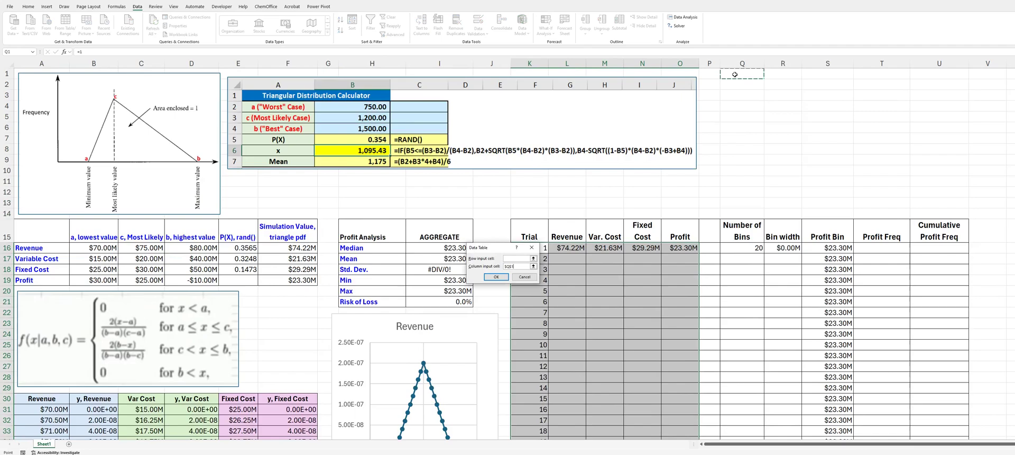
click(496, 277)
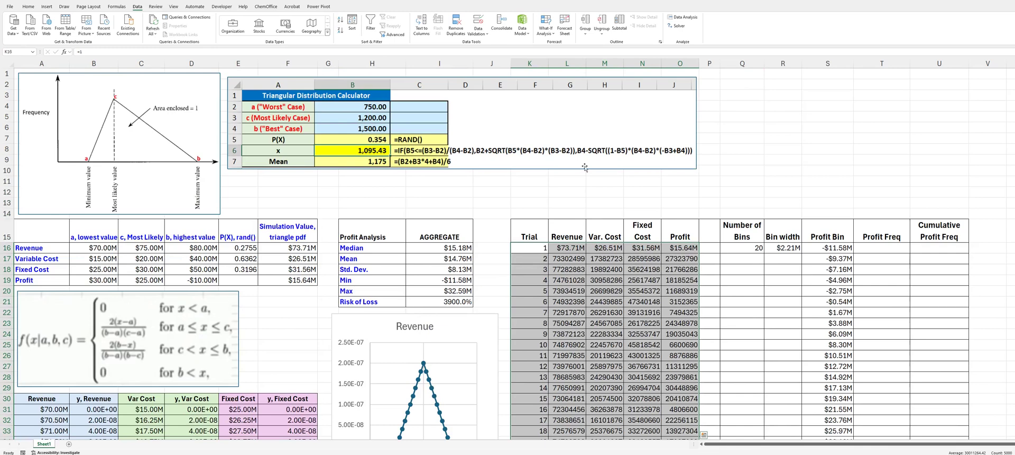
Step: Apply the custom format $#,##0.00,,"M" to columns L:O so values read like $73.30M
drag(567, 62, 667, 73)
right_click(674, 71)
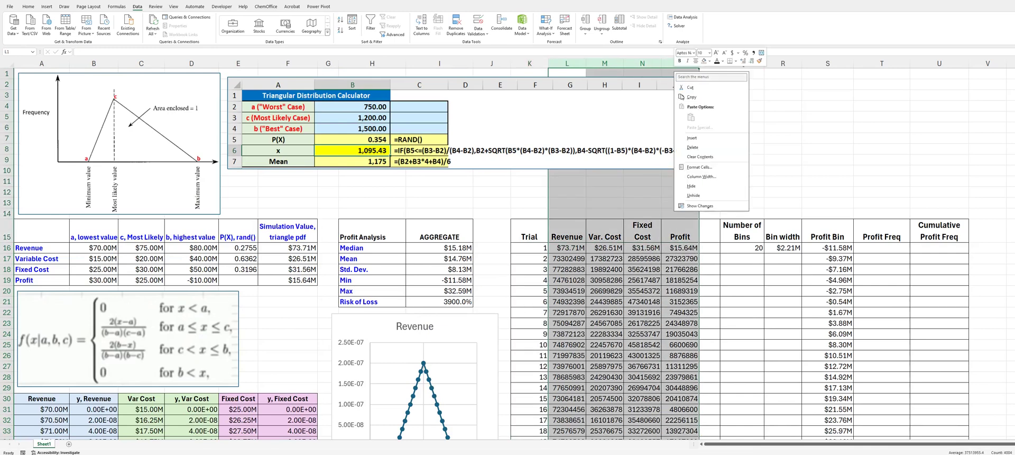
click(693, 167)
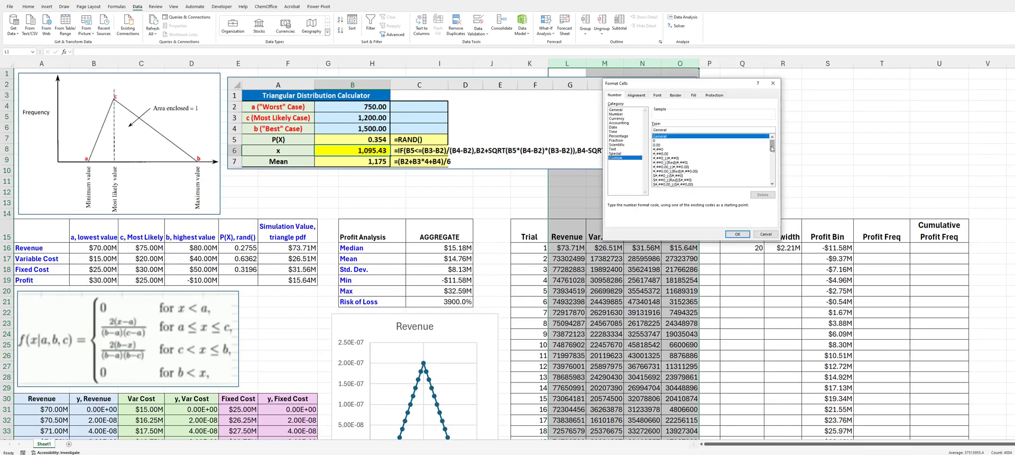
drag(771, 147, 780, 182)
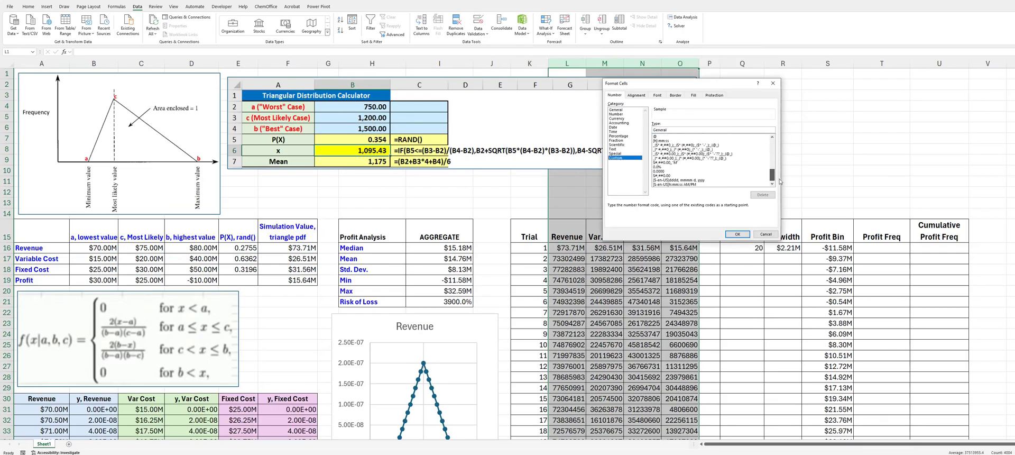
click(669, 162)
click(738, 234)
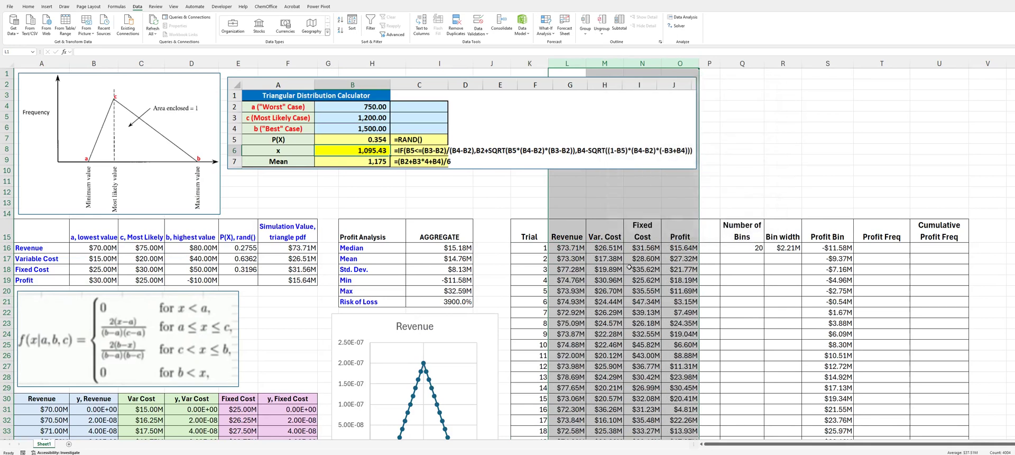
click(630, 267)
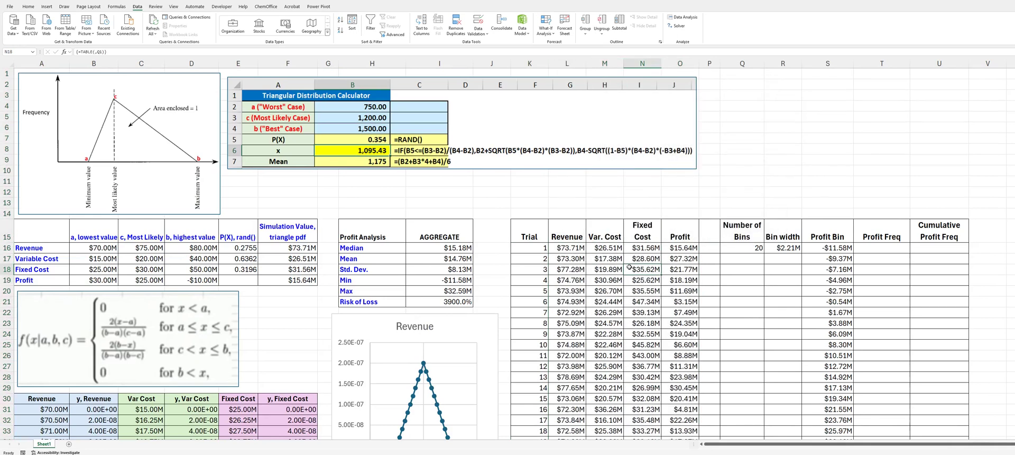
scroll(629, 267, down, 4)
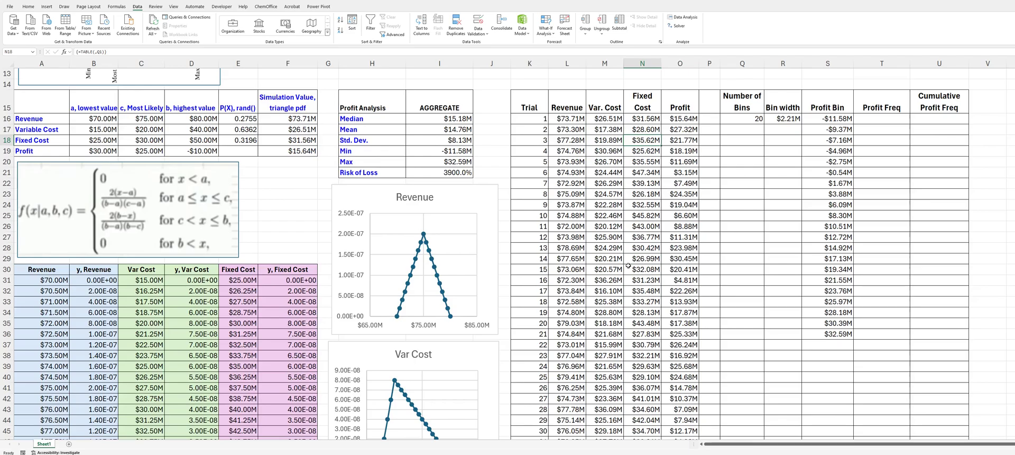
scroll(628, 266, up, 3)
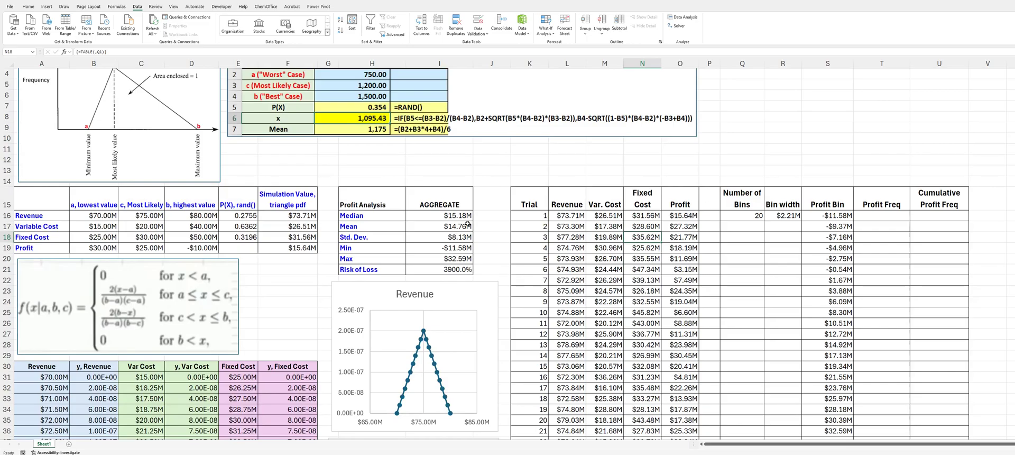
click(458, 267)
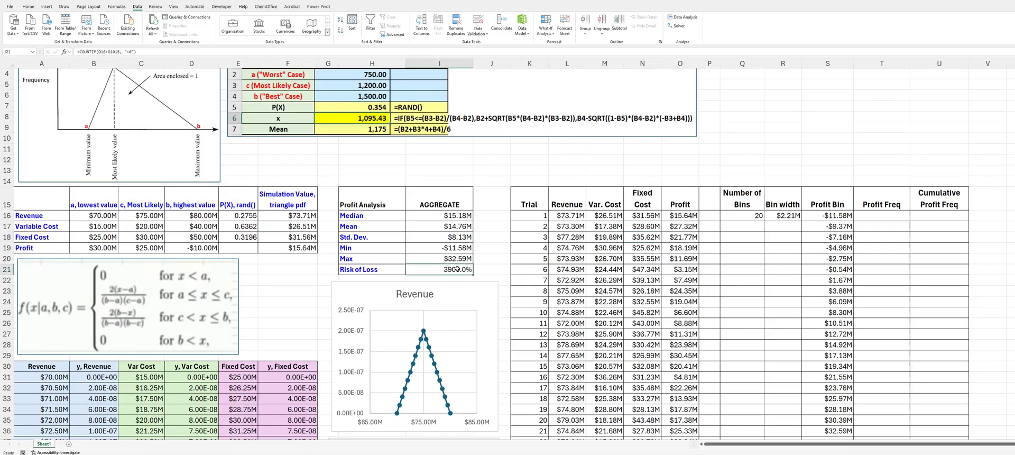
click(424, 215)
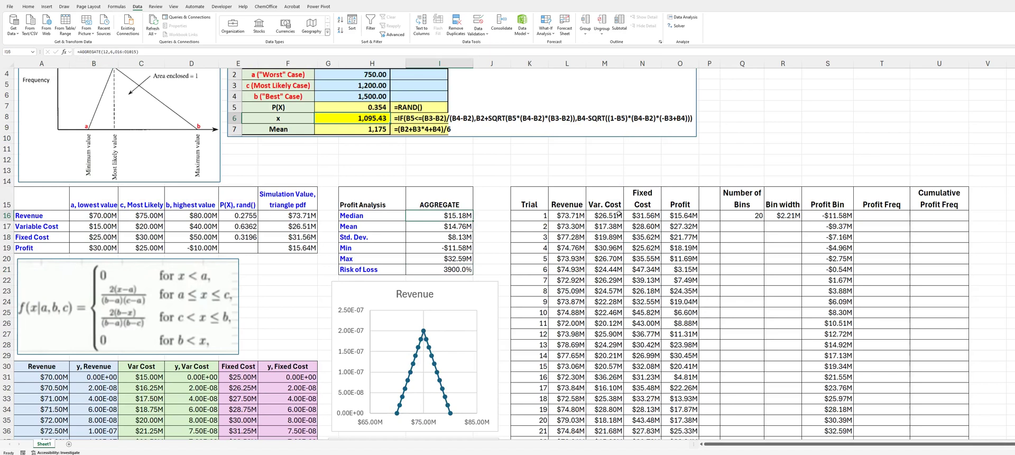
click(451, 224)
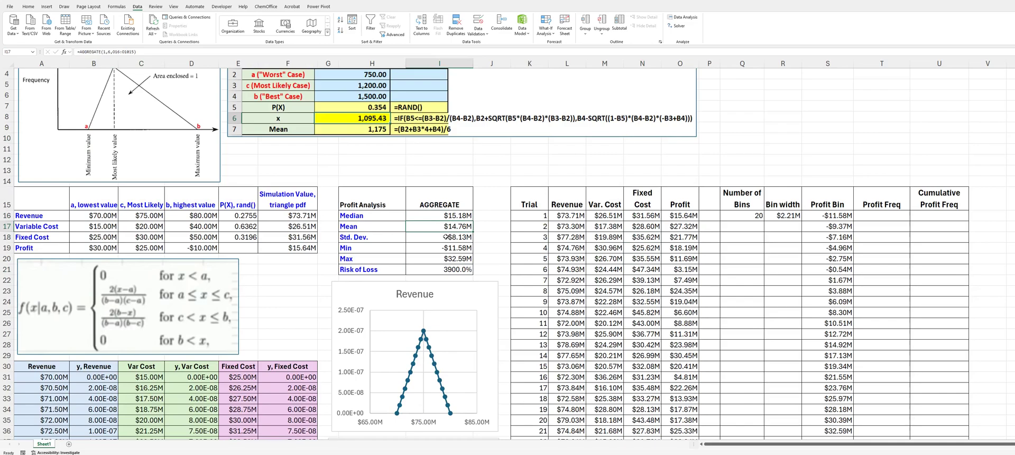
click(433, 239)
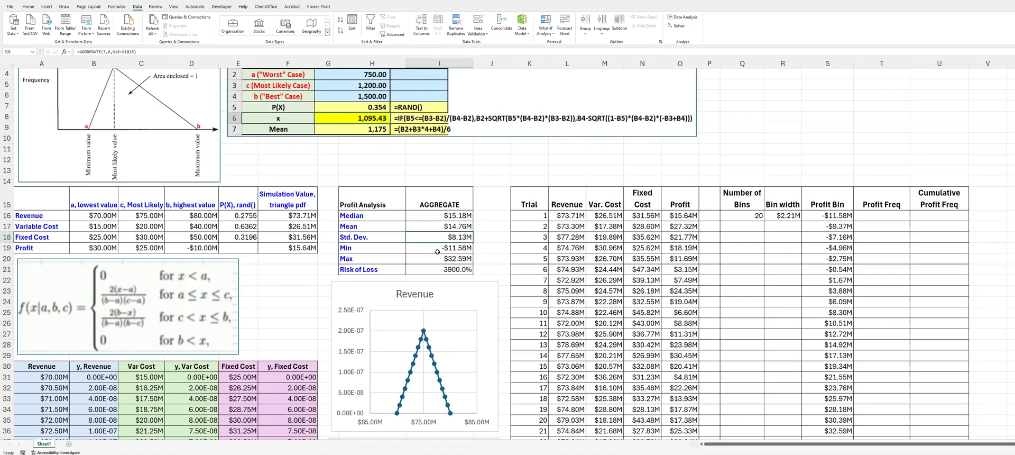
click(438, 249)
click(440, 261)
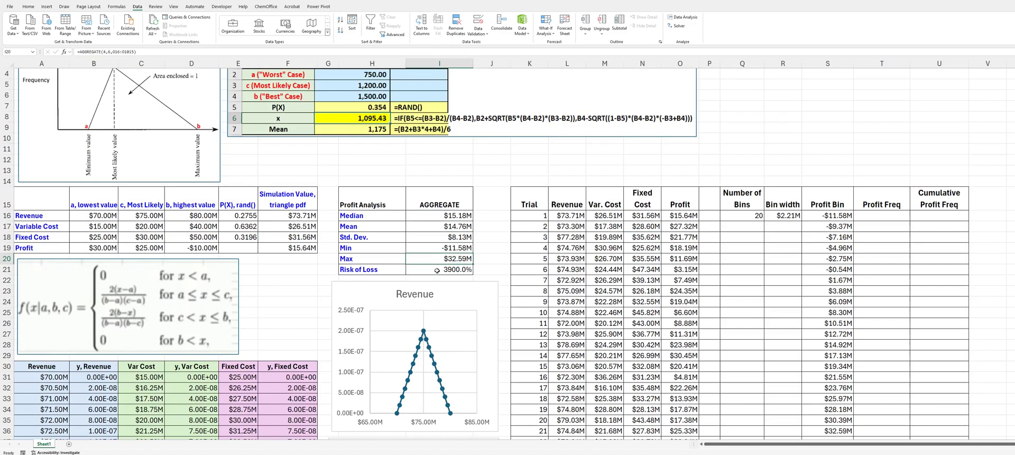
Step: Append /1000 to I21's COUNTIF formula so Risk of Loss reads 4.6%
click(437, 271)
click(149, 51)
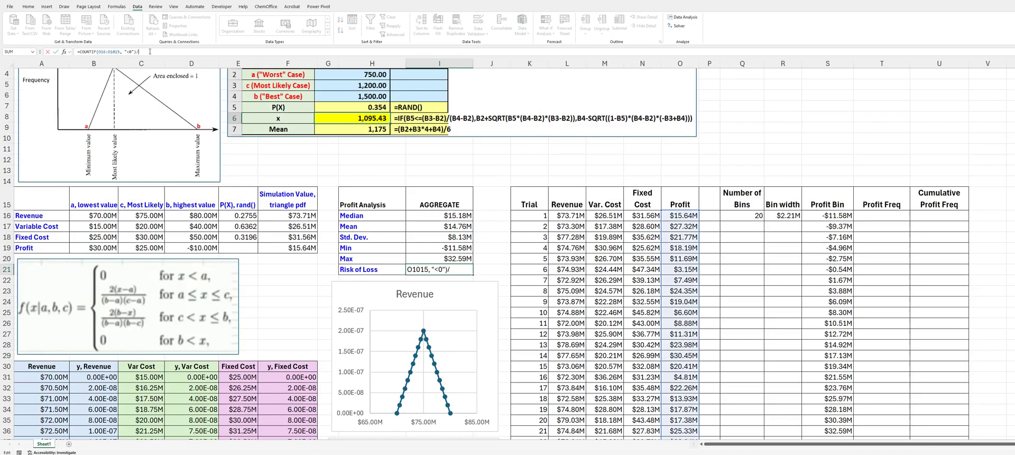
text(/1000)
key(ctrl+Return)
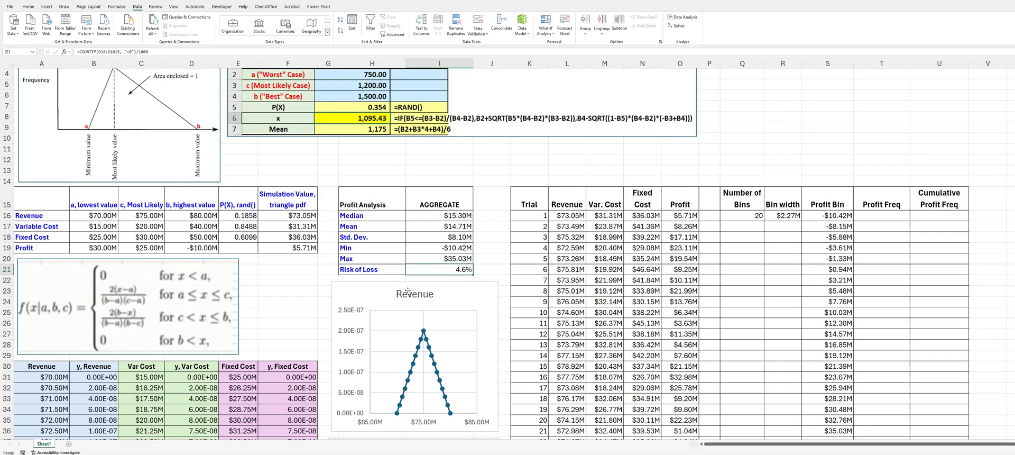
scroll(415, 281, down, 2)
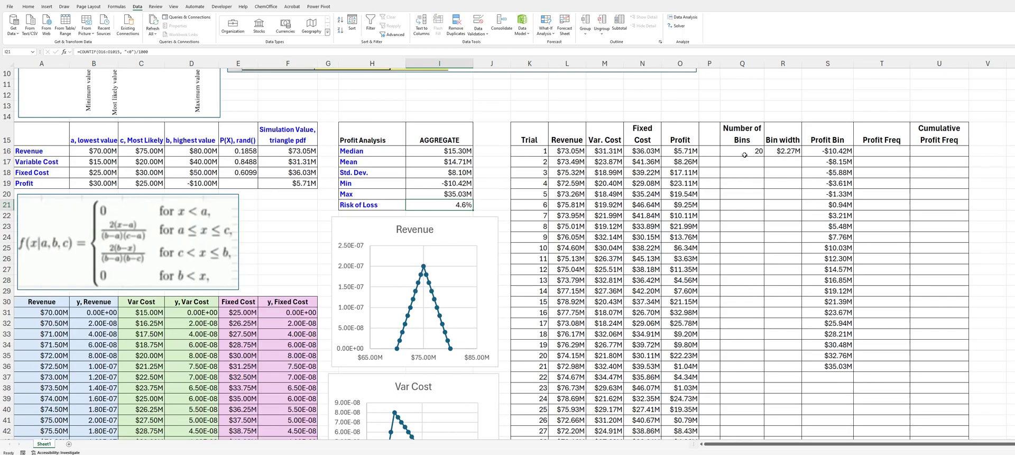
click(737, 149)
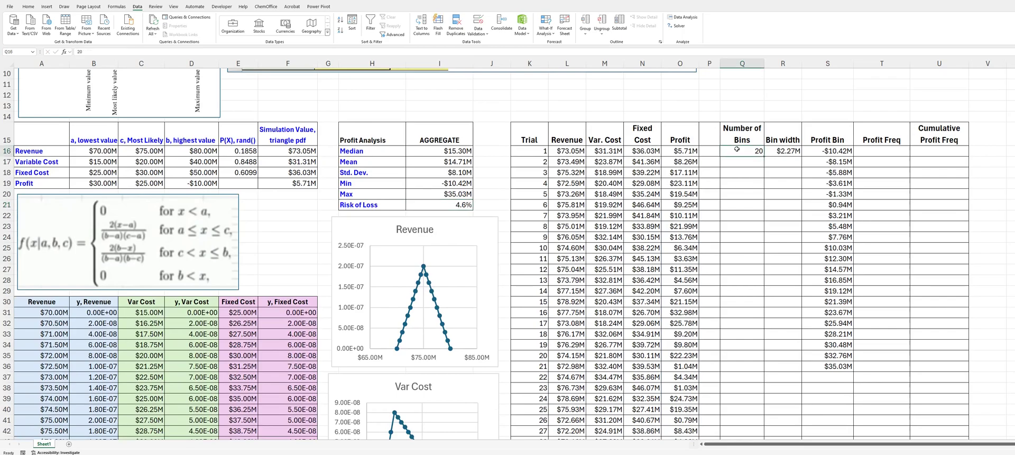
click(780, 151)
double_click(781, 151)
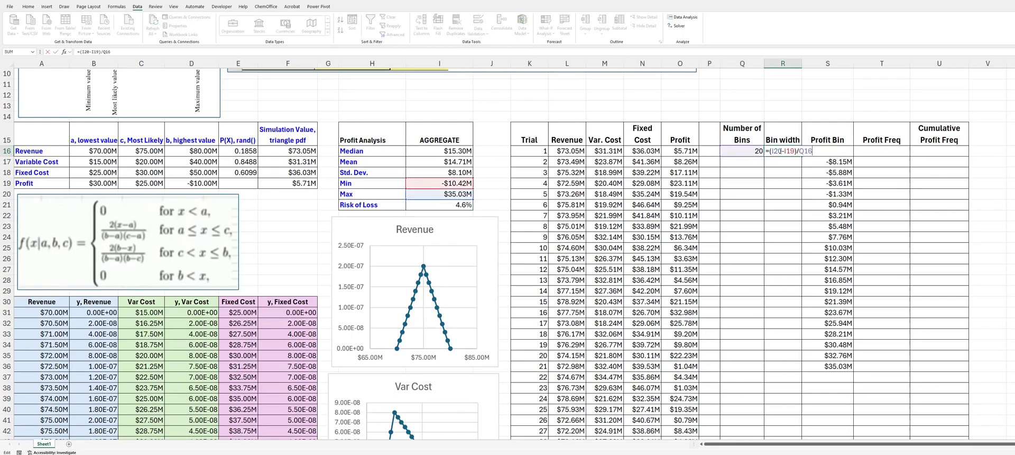
key(Escape)
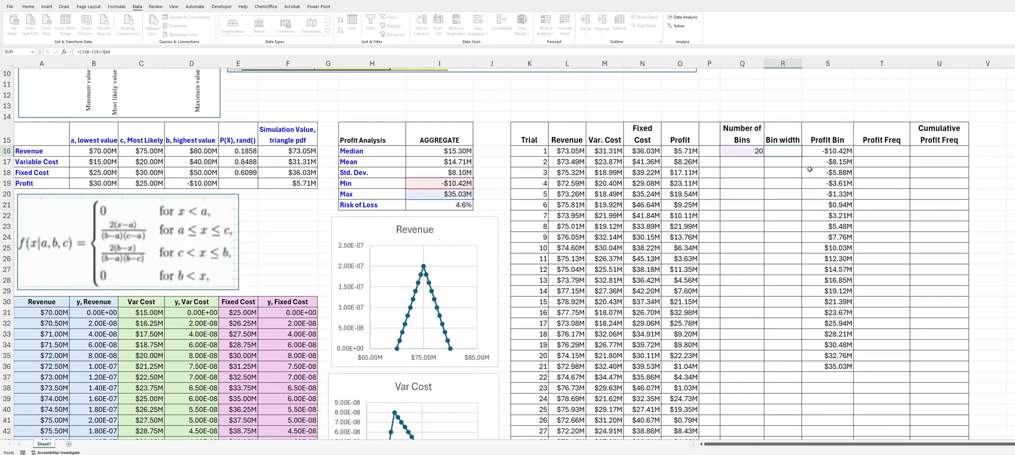
click(826, 150)
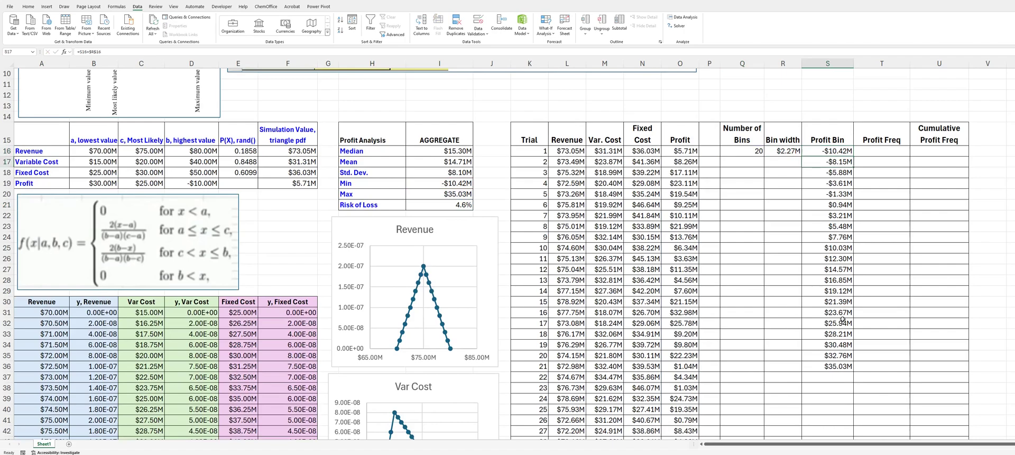
click(837, 366)
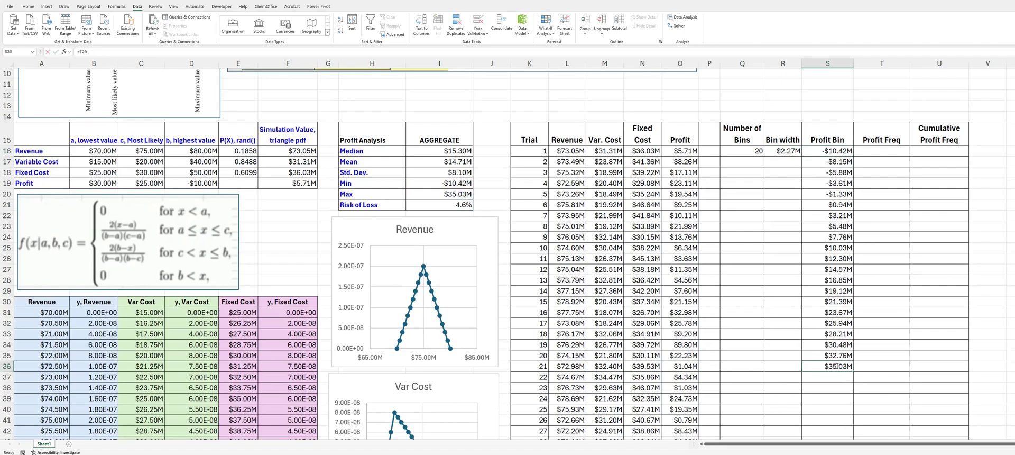
Step: Enter =FREQUENCY(O16:O1015,S16:S36) in T16 to count trial profits per bin
click(901, 154)
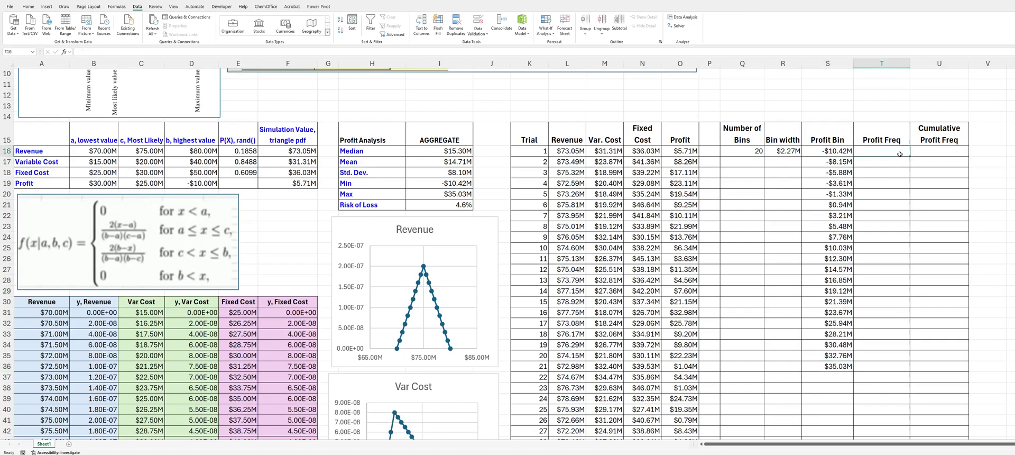
text(=frequn)
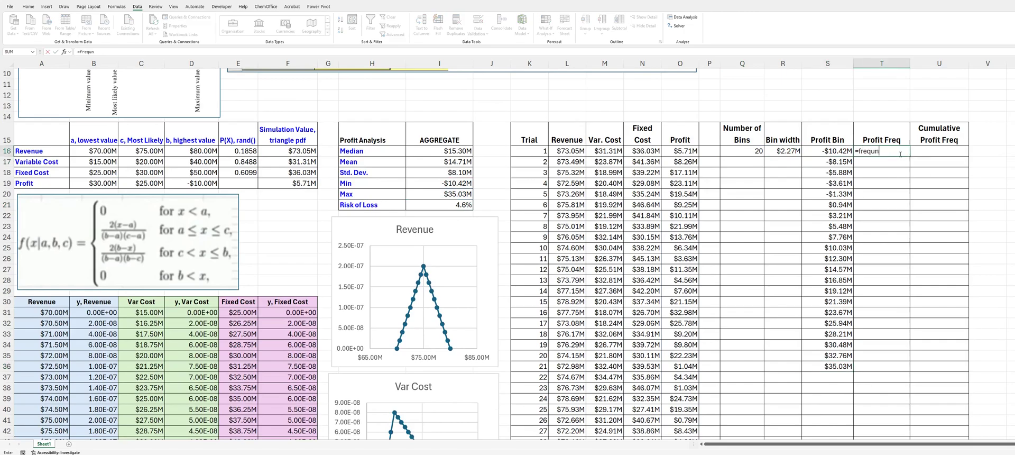
key(BackSpace)
text(ency()
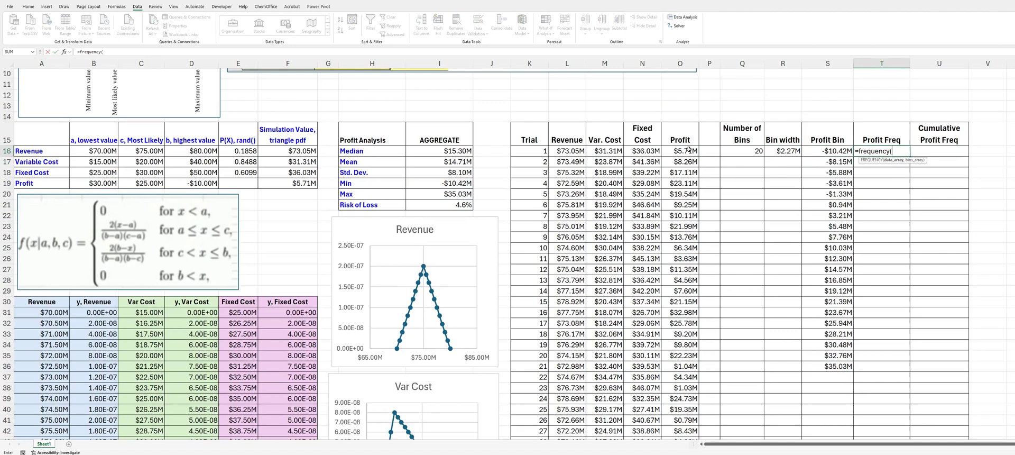
text(O16)
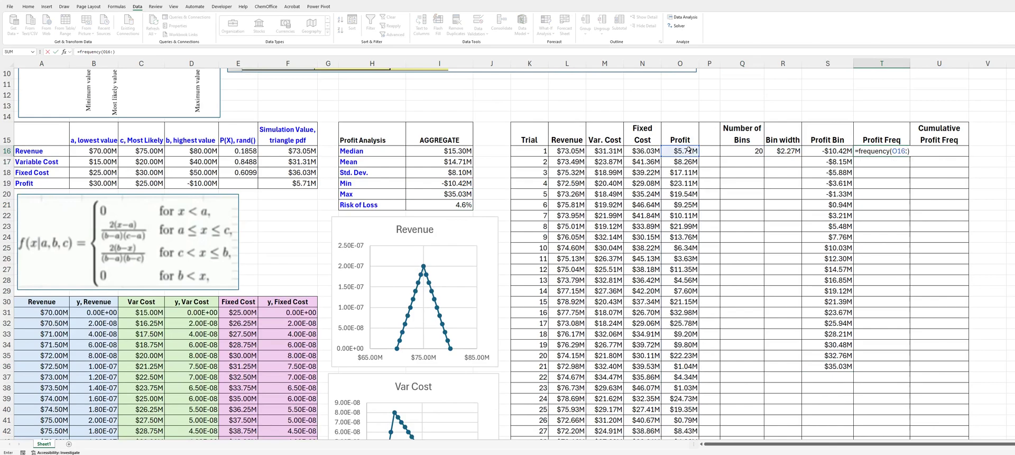
text(:O1015)
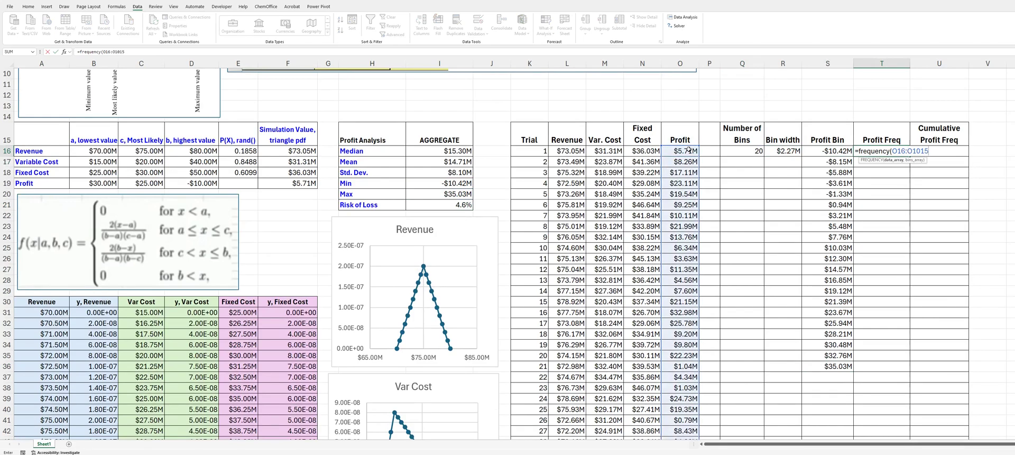
text(,)
drag(824, 151, 835, 365)
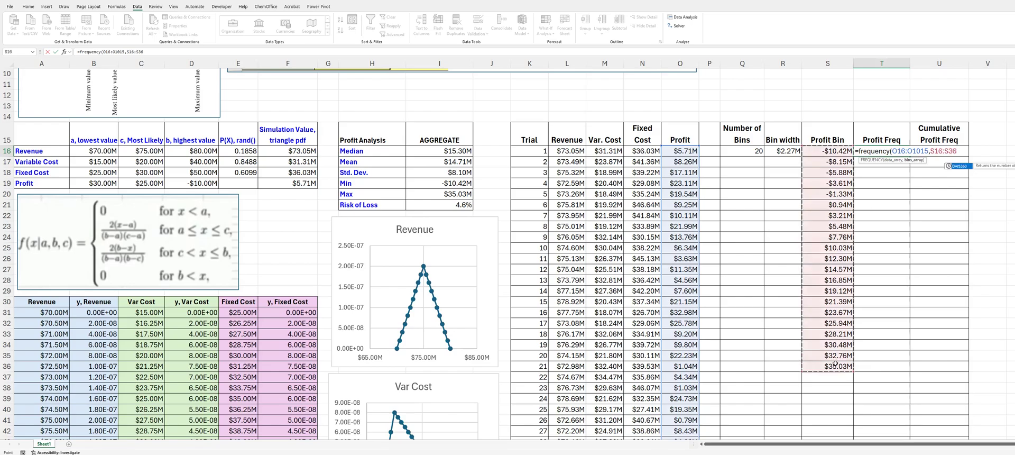
text())
key(Return)
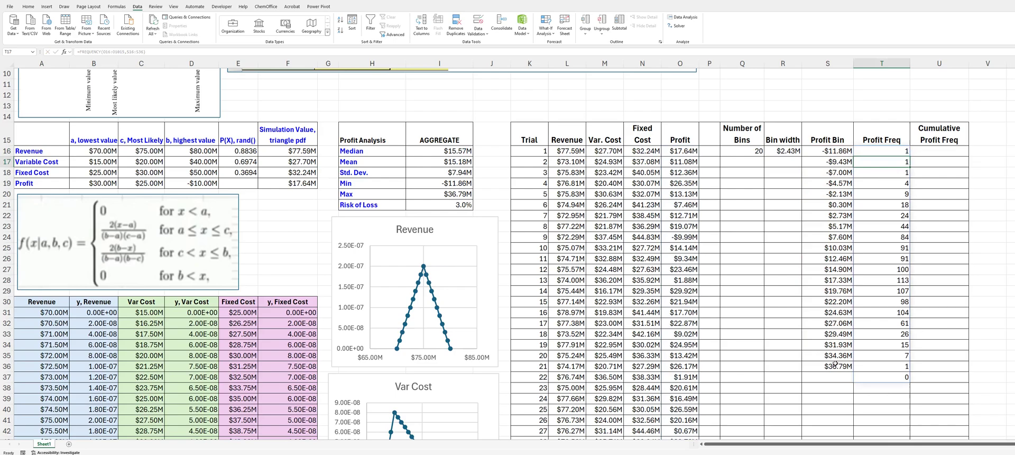
click(888, 400)
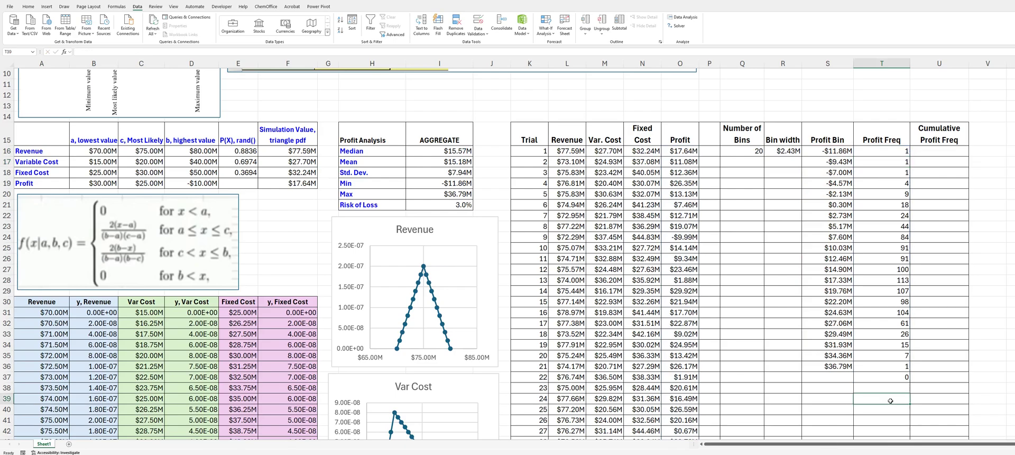
Step: Total the Profit Freq counts in T39 with =SUM(T16:T36), confirming 1000 trials
text(=sum()
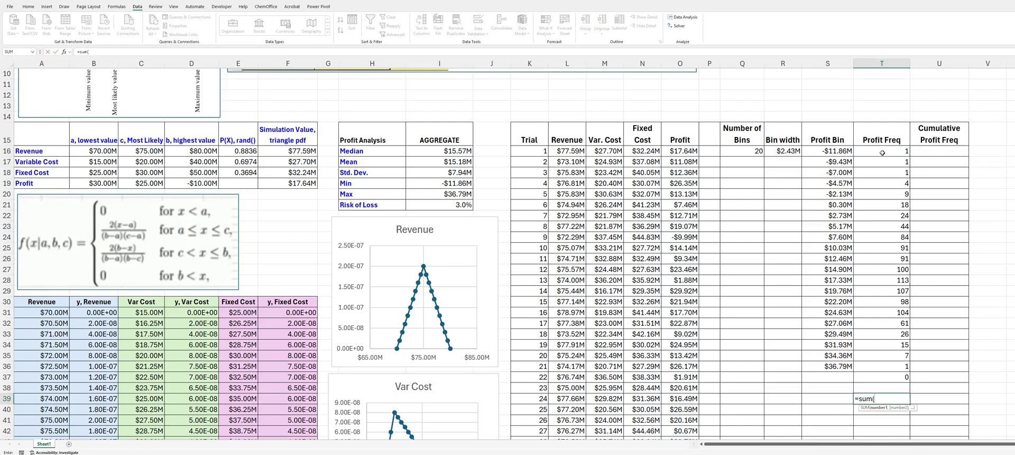
drag(882, 153, 895, 368)
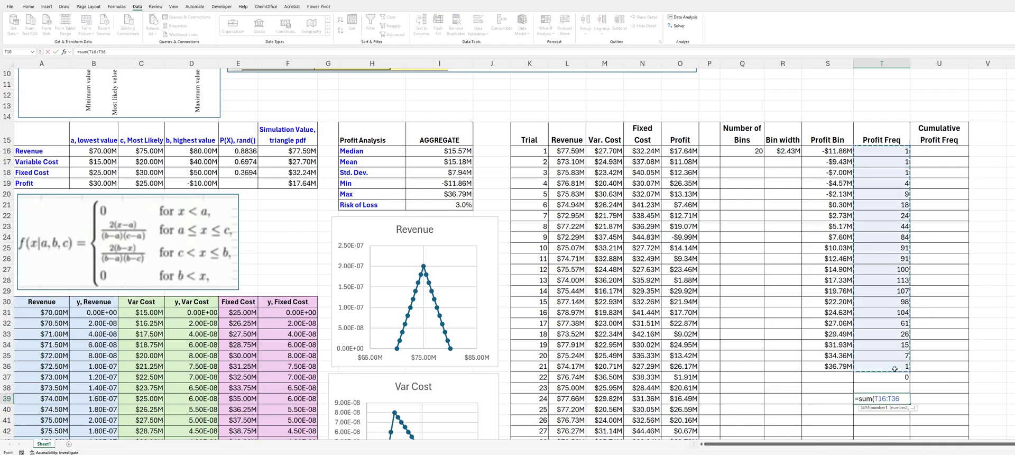
key(Return)
key(Up)
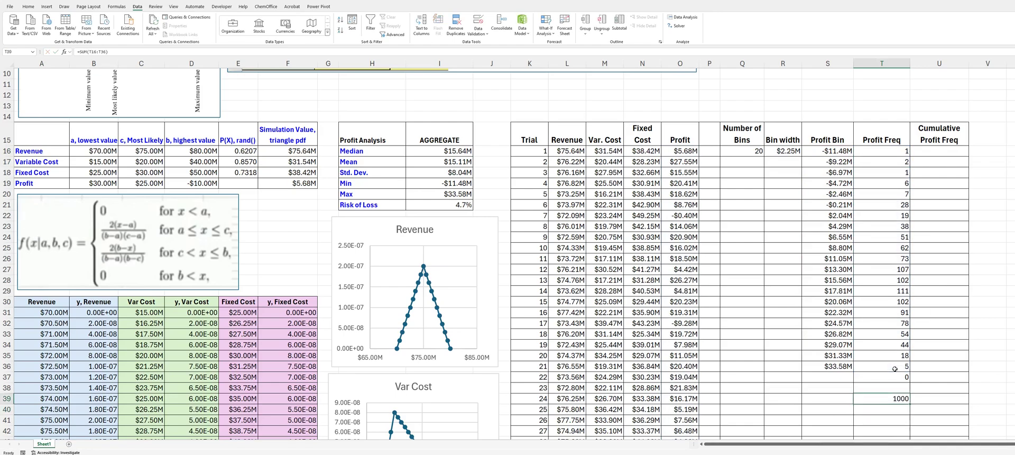
click(949, 152)
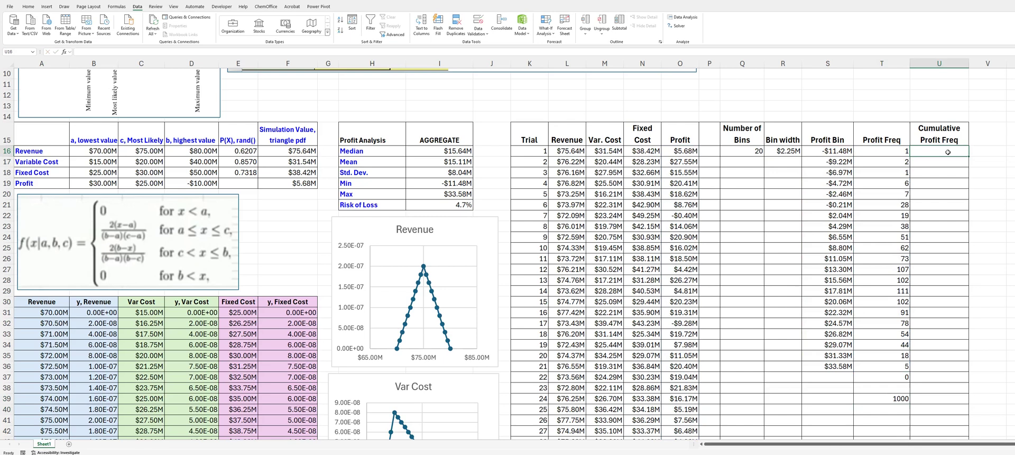
Step: Set U16 to =T16/T39, shown as a percentage with one decimal place
text(=)
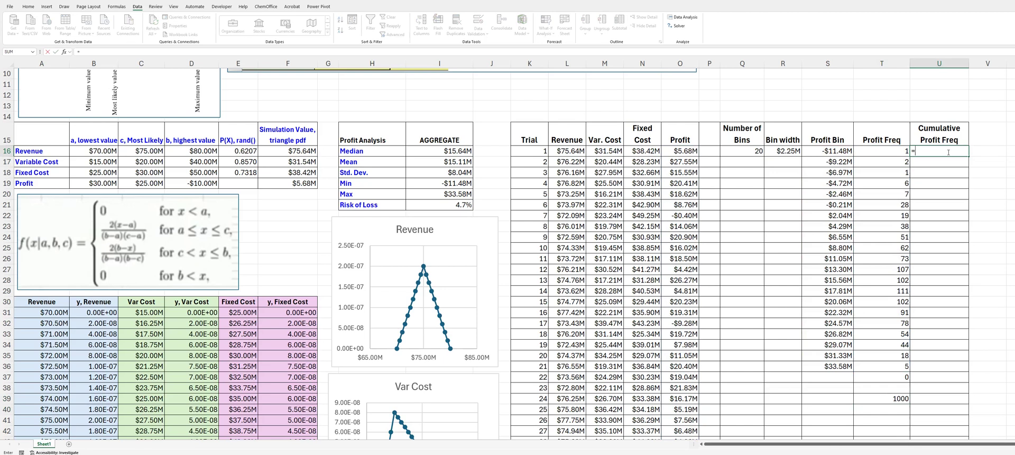
key(Left)
text(/)
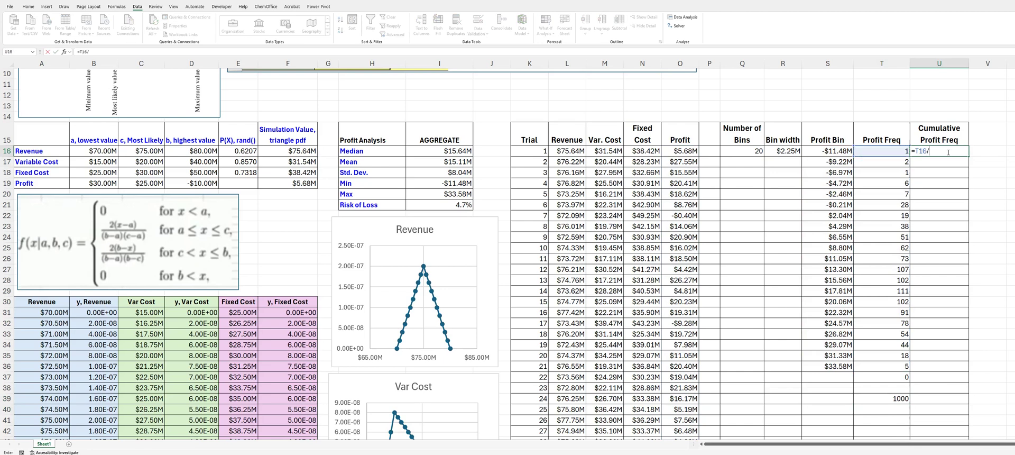
click(887, 399)
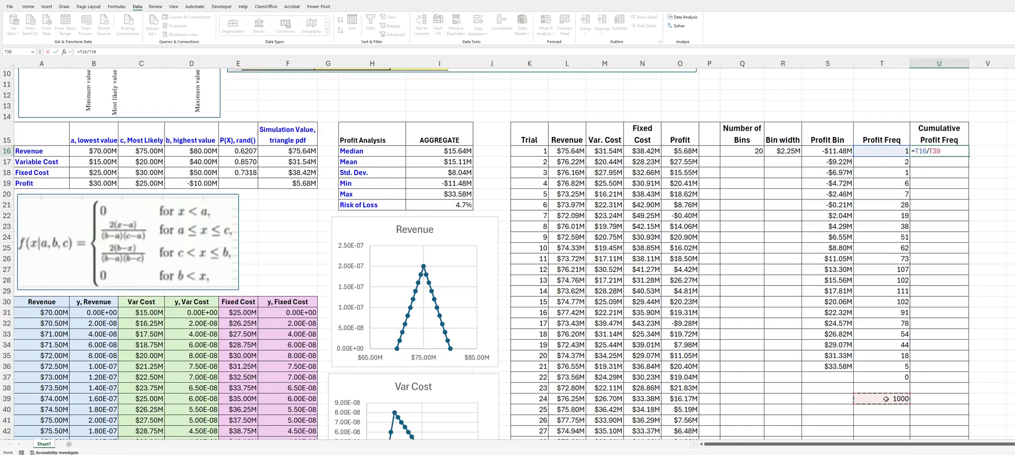
key(ctrl+Return)
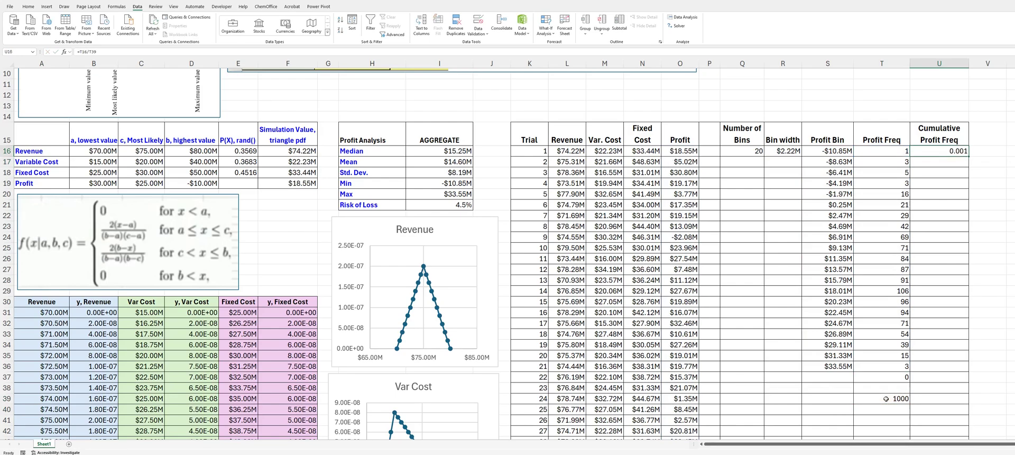
click(29, 6)
click(260, 30)
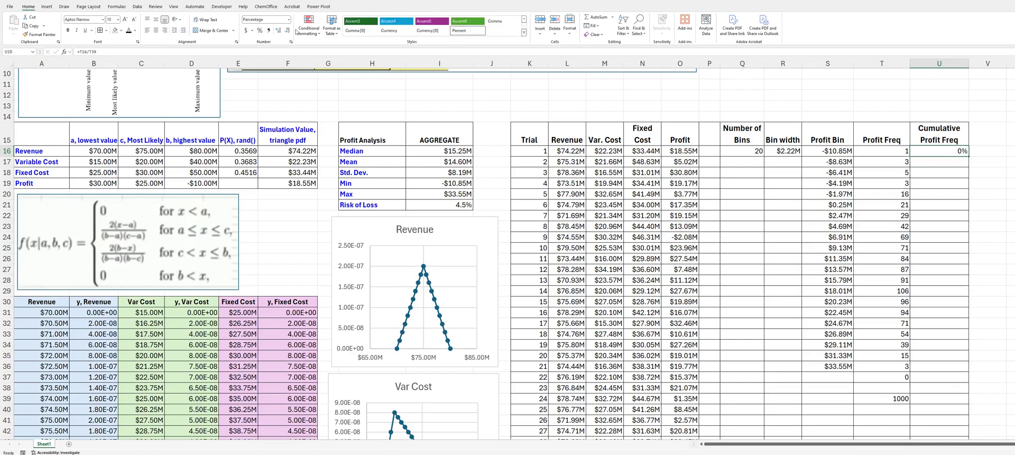
click(277, 32)
Step: Set U17 to =SUM(T16:T17)/T39, shown as a percentage with one decimal place
click(926, 160)
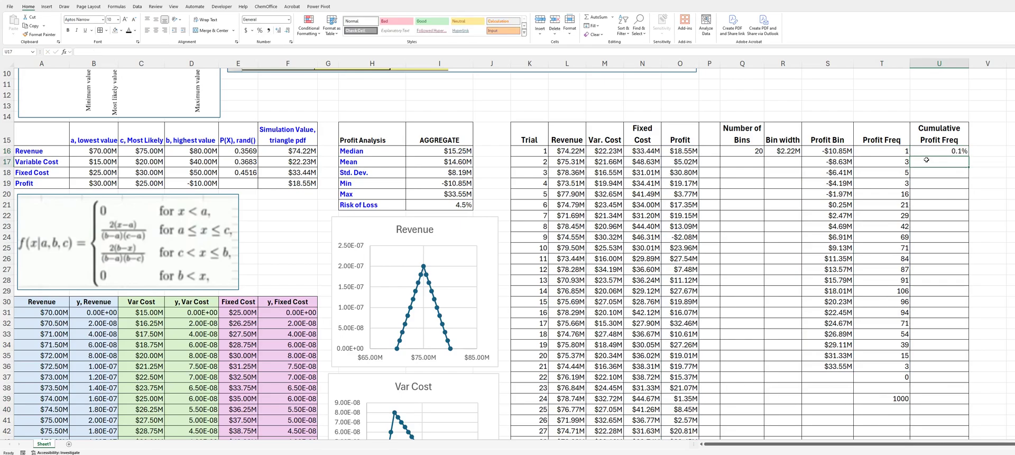
text(=sum()
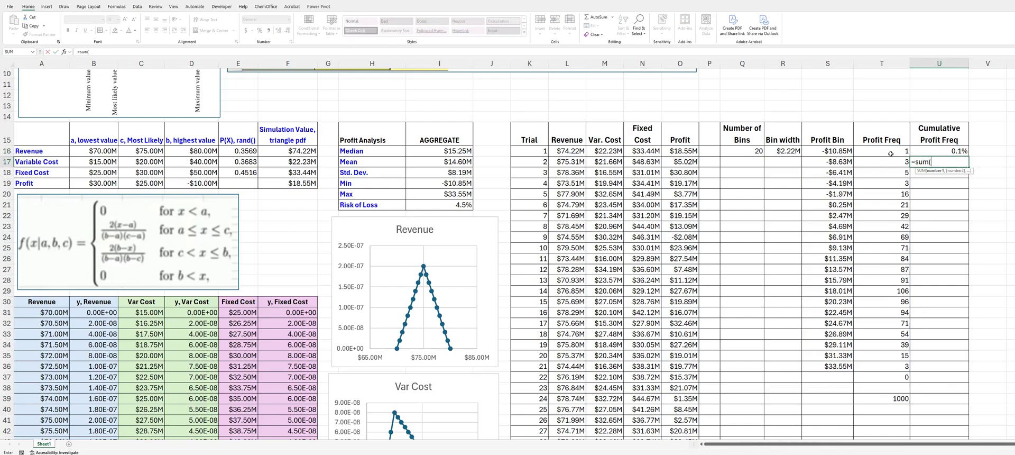
drag(892, 153, 894, 161)
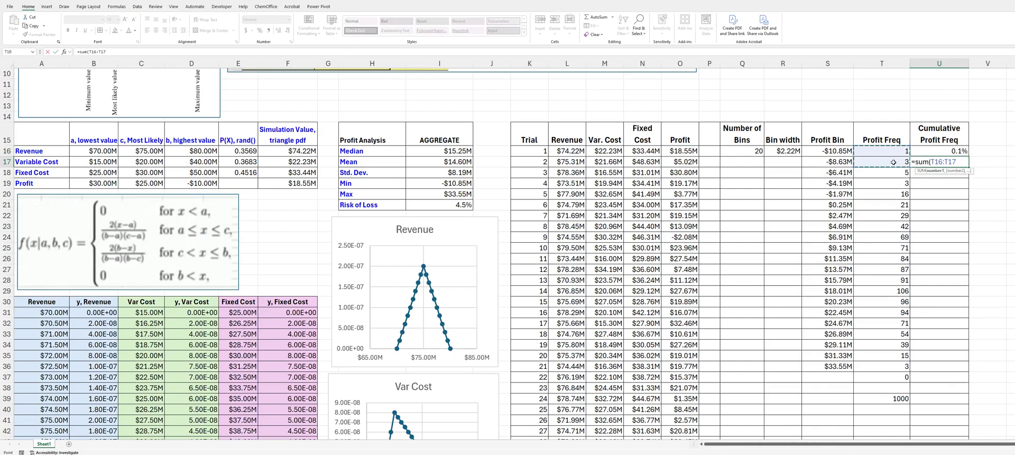
text()/)
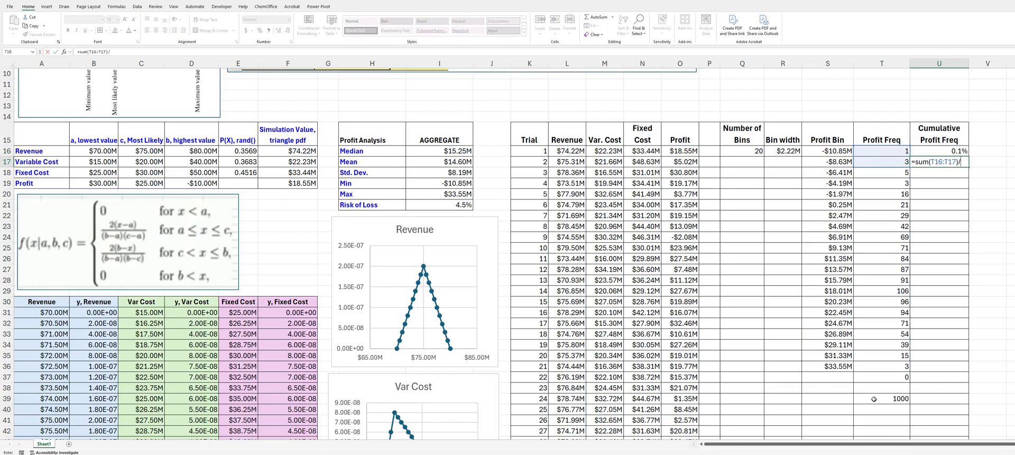
click(874, 399)
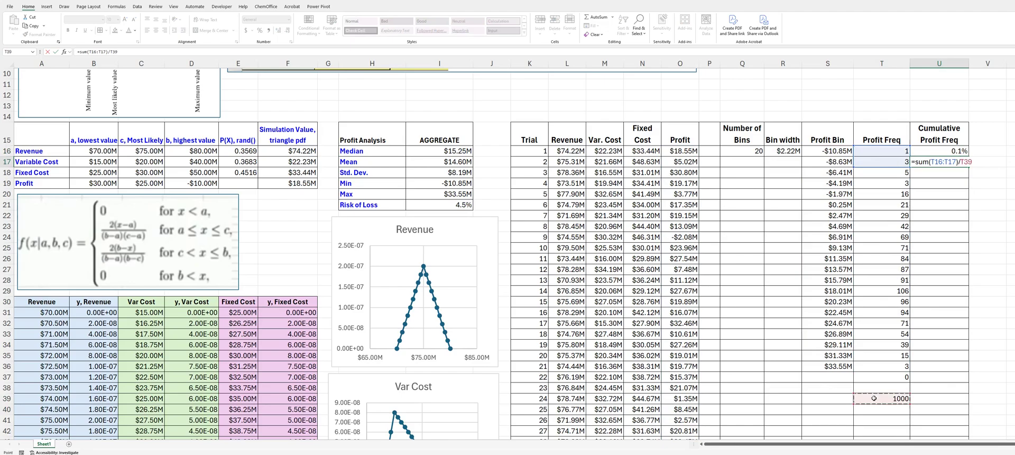
key(ctrl+Return)
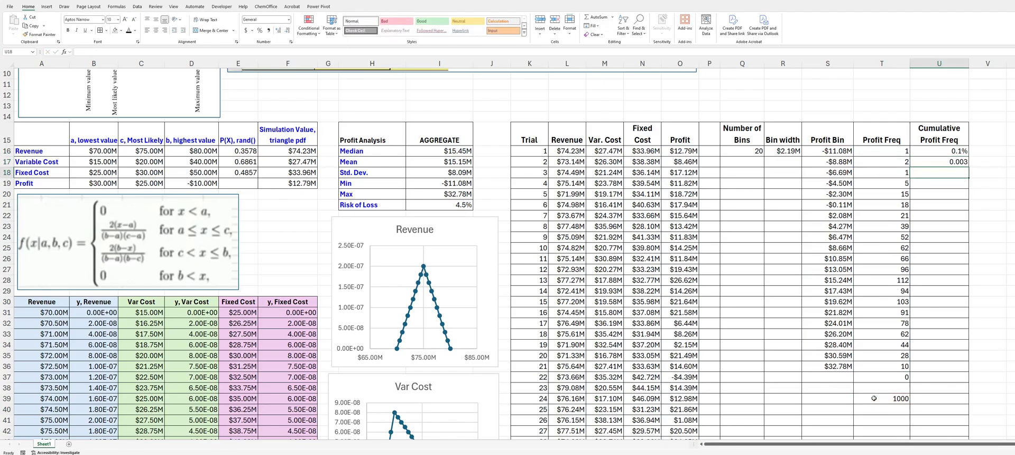
click(261, 31)
click(278, 30)
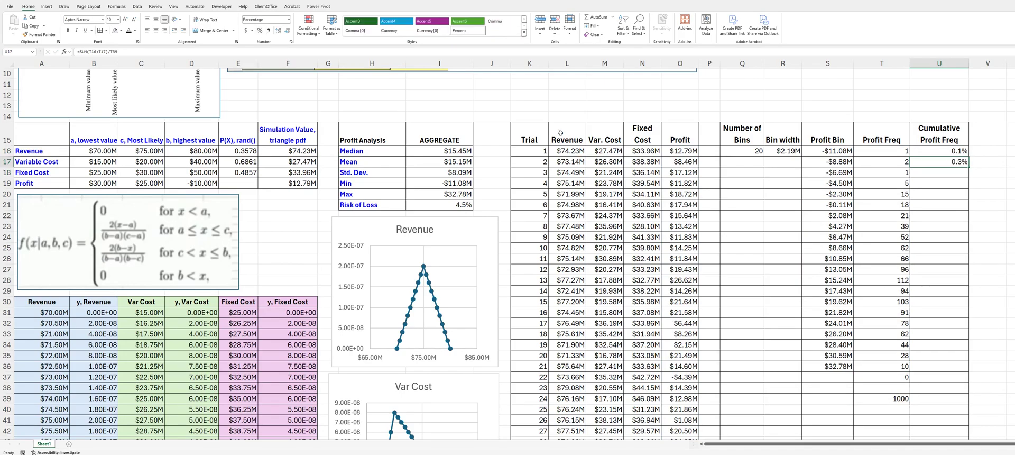
Step: Anchor U17's formula to =SUM(T$16:T17)/T$39 and fill it down to U36
key(F2)
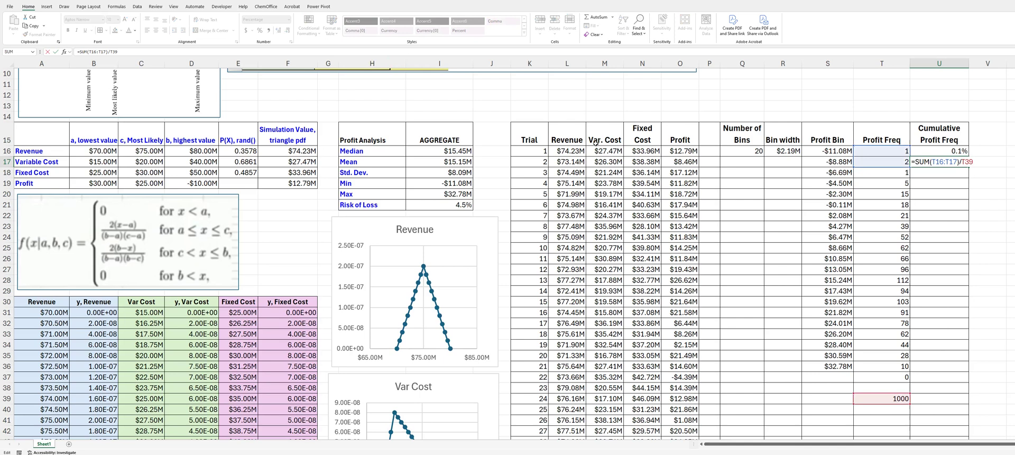
click(937, 161)
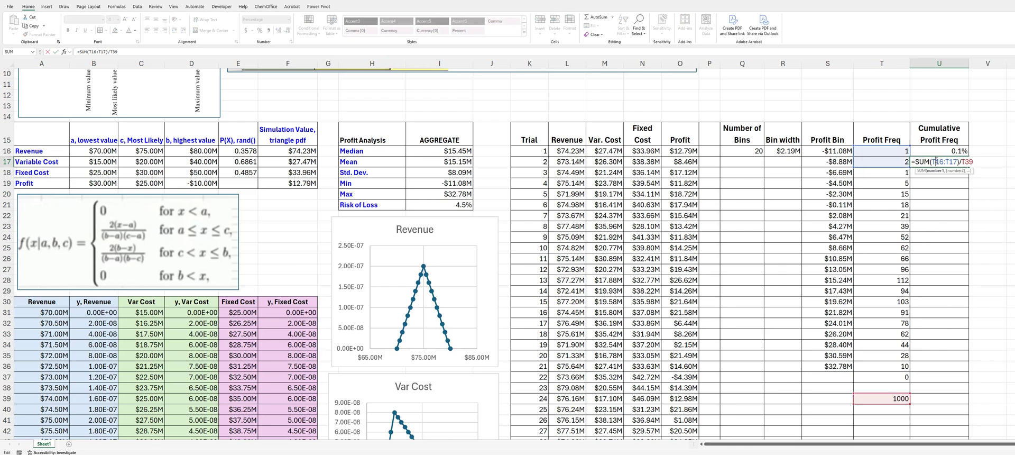
text($)
key(ctrl+Return)
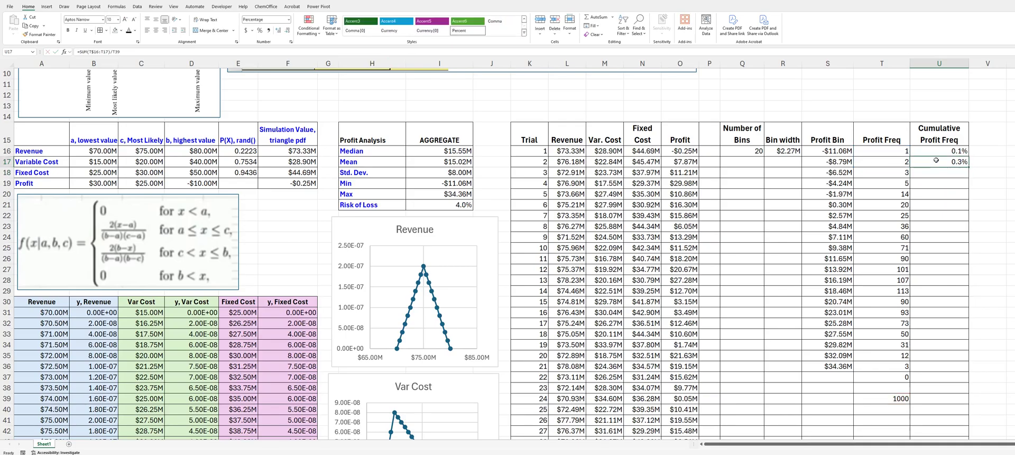
drag(970, 168, 963, 372)
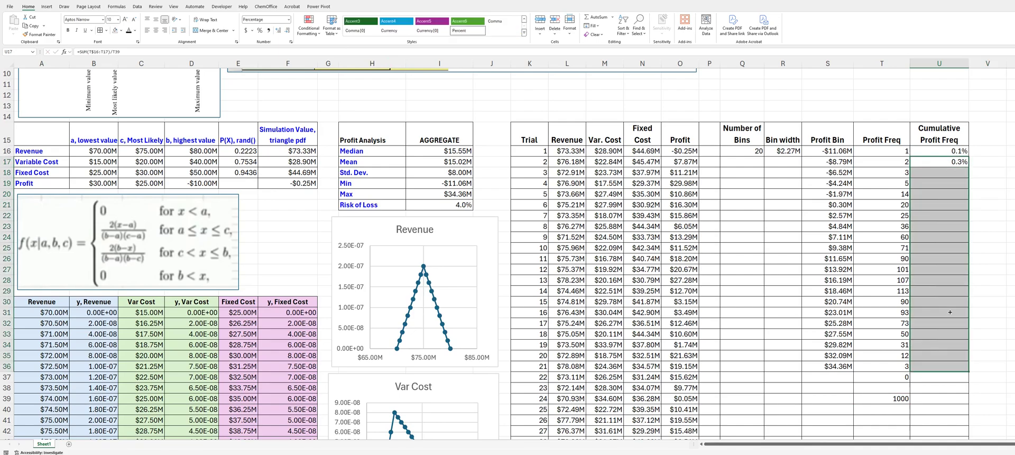
click(960, 162)
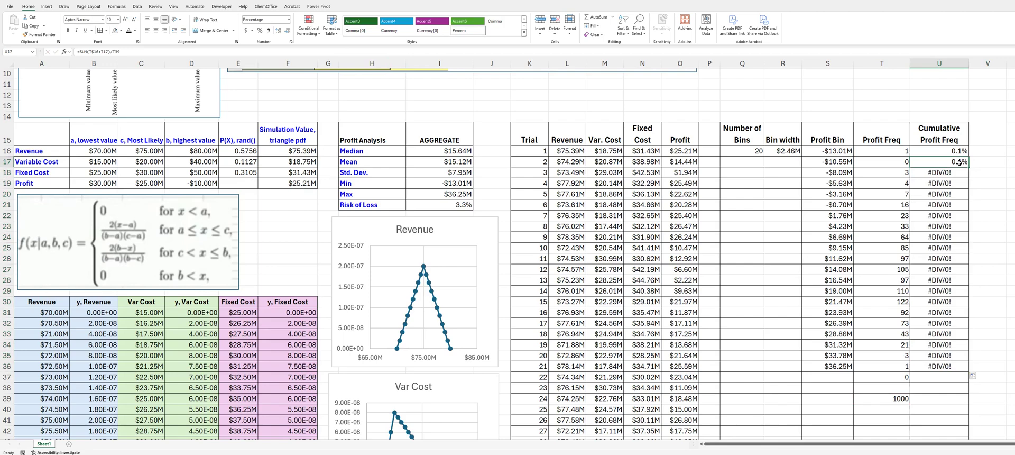
click(115, 51)
text($)
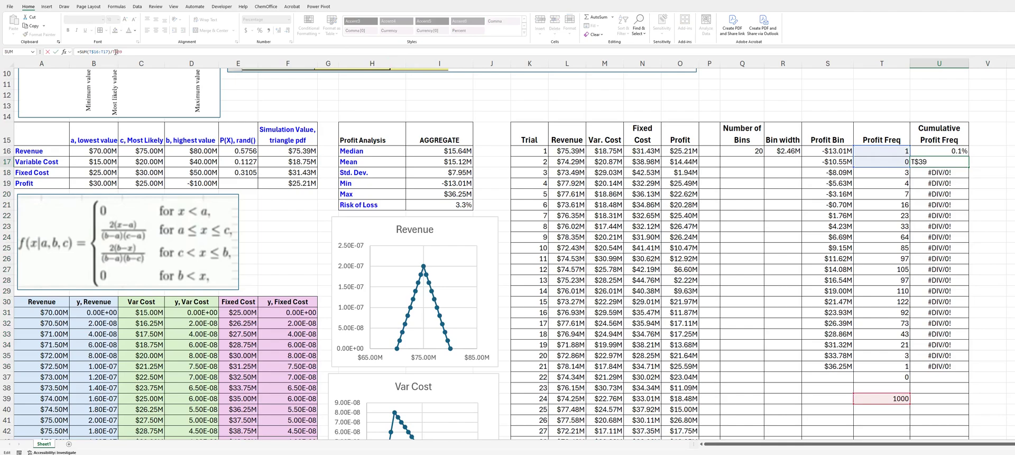
key(ctrl+Return)
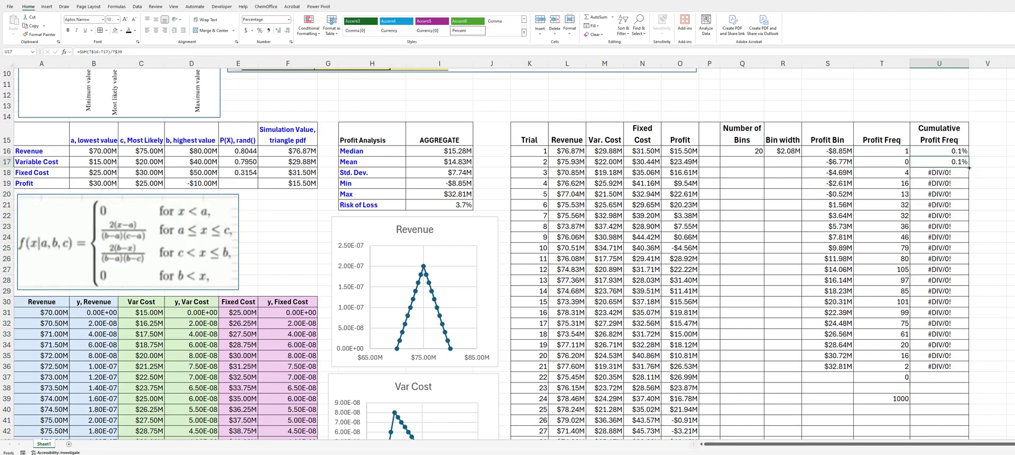
drag(971, 166, 951, 370)
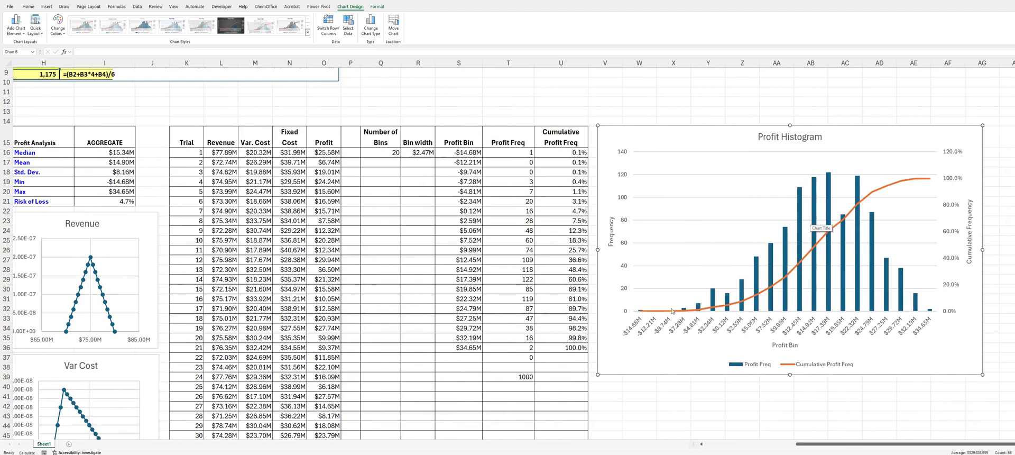
Step: Add data labels to the Profit Freq bars so each shows its trial count
right_click(858, 183)
click(882, 232)
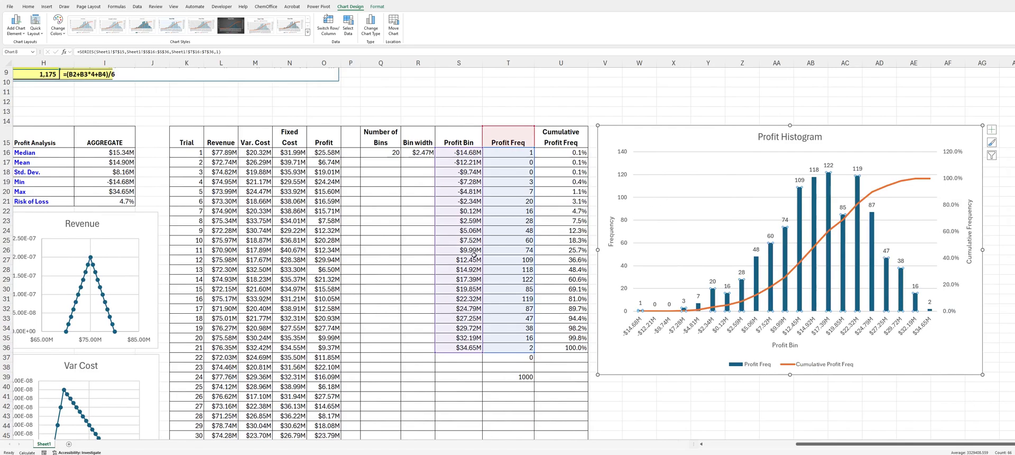
click(109, 202)
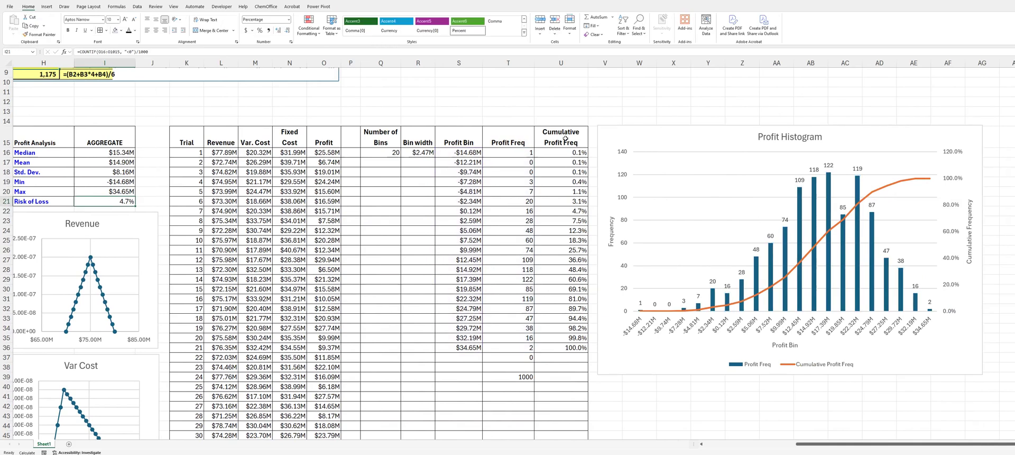
Step: Select S21:U22, then add percentage data labels such as 89.7% and 94.4% to the orange Cumulative Profit Freq line
click(575, 201)
key(shift+Down)
key(shift+Left)
key(shift+Left)
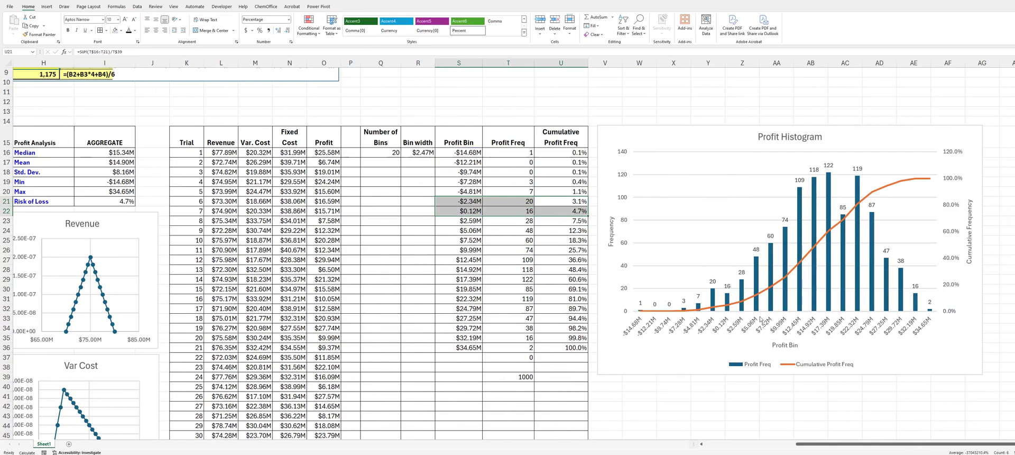
mouse_move(738, 305)
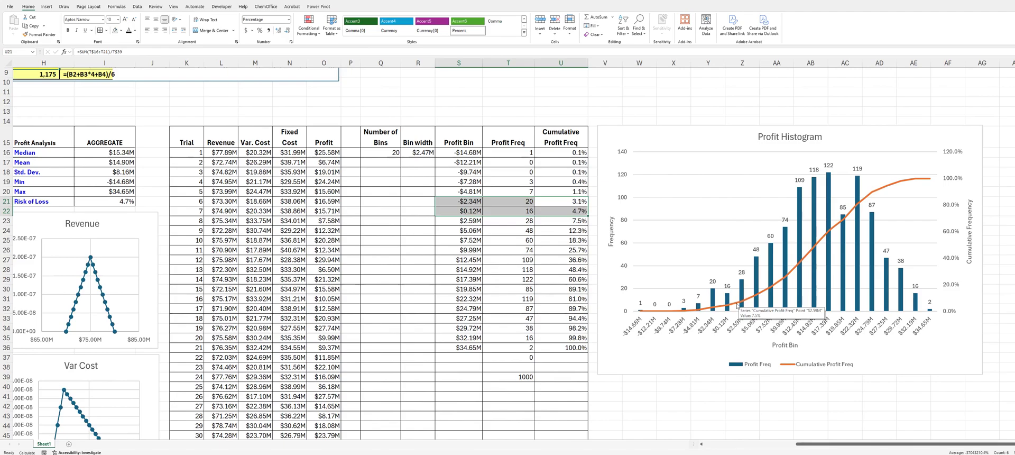
right_click(738, 305)
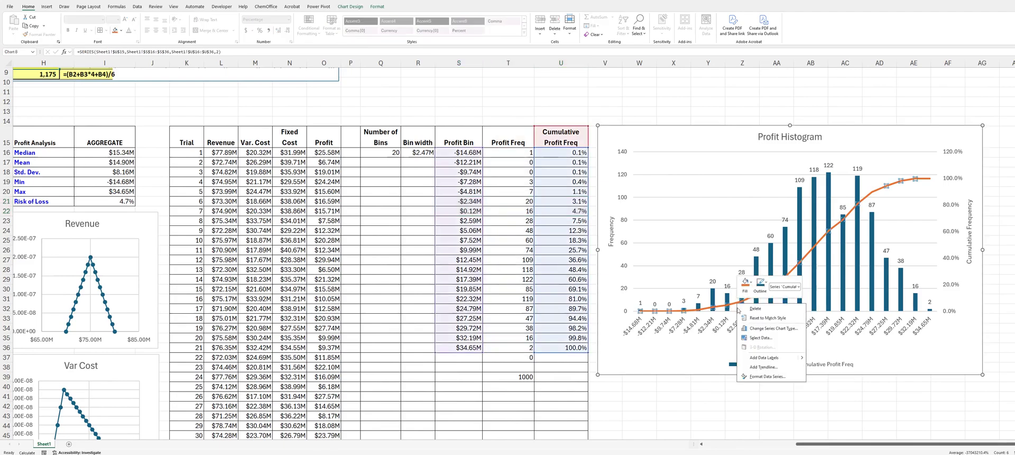
click(764, 360)
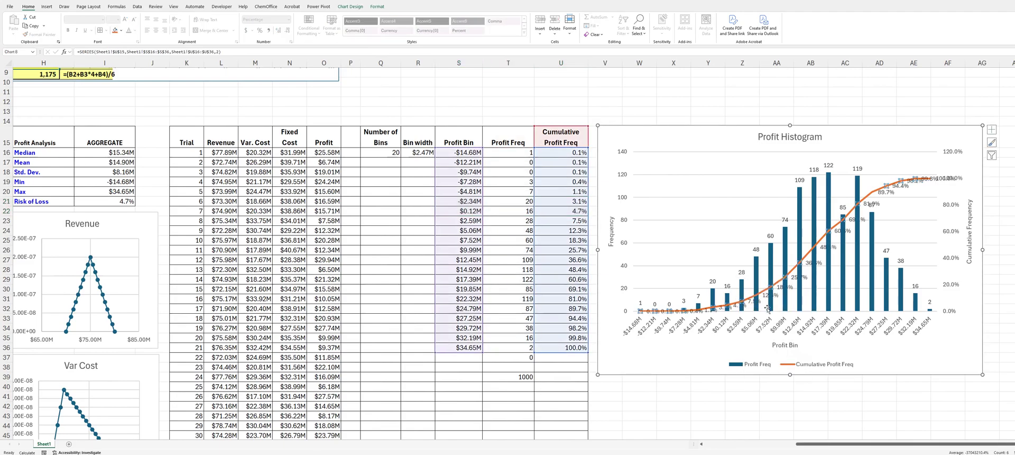
scroll(768, 309, up, 2)
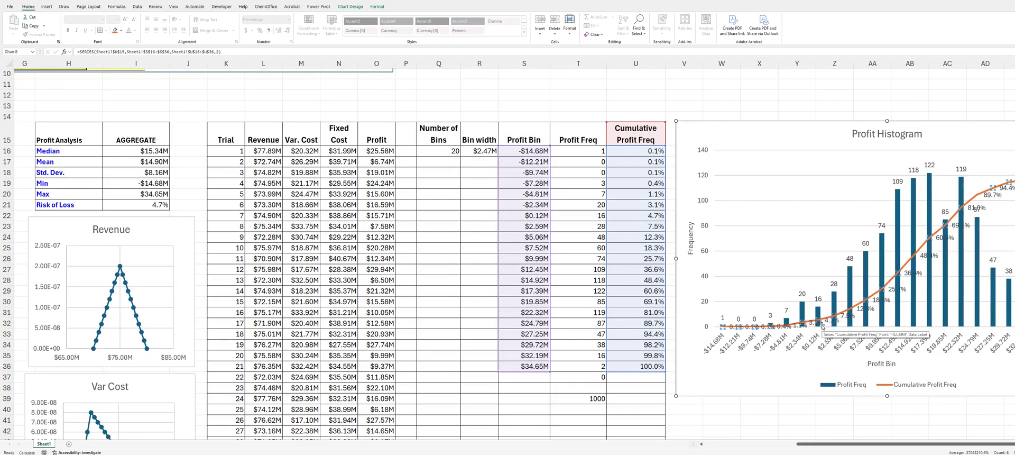
ctrl+scroll(822, 327, down, 3)
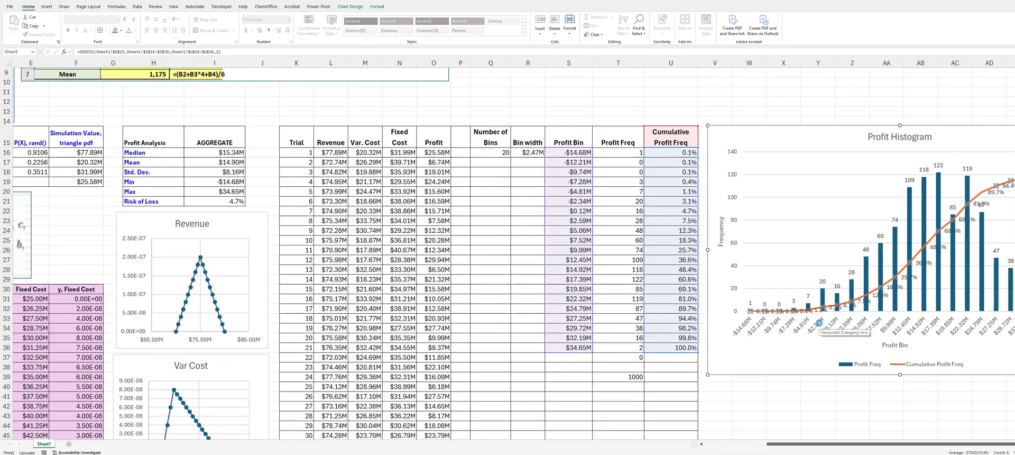
ctrl+scroll(822, 326, up, 1)
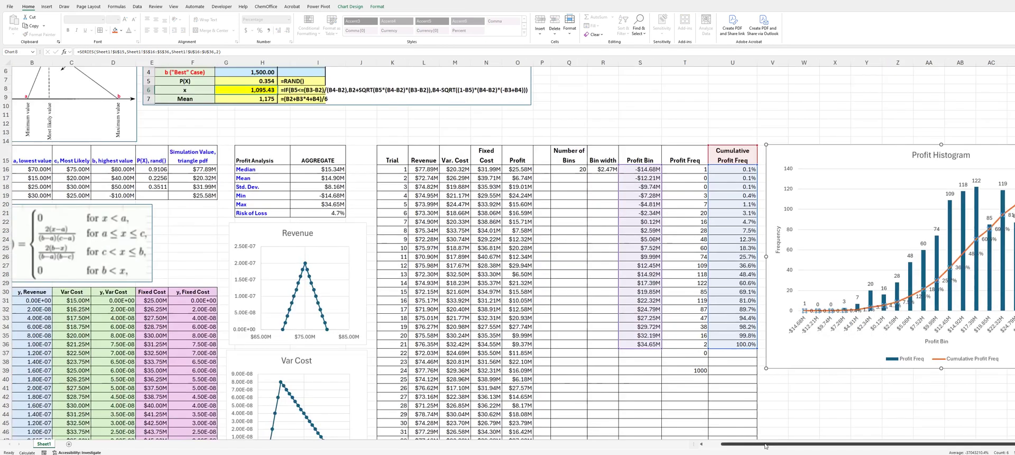
mouse_move(768, 445)
mouse_down()
mouse_move(739, 445)
mouse_move(774, 445)
mouse_up()
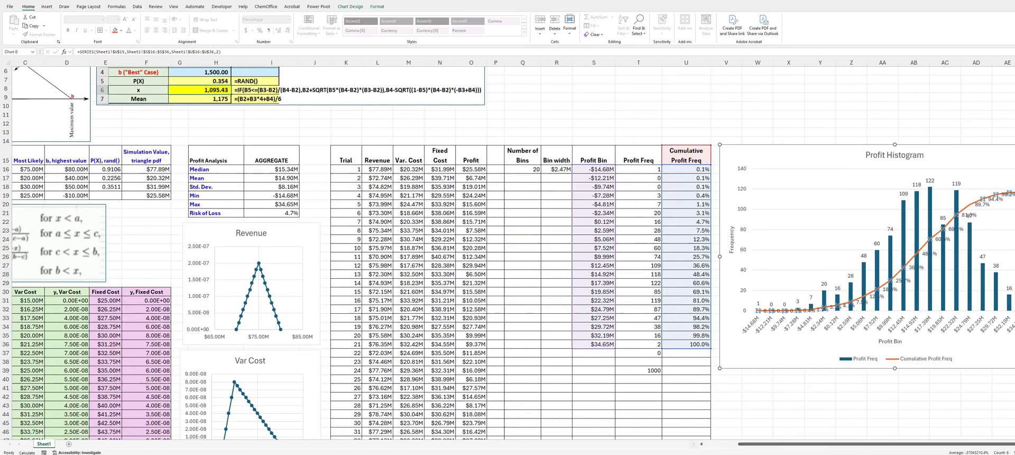
scroll(513, 251, right, 3)
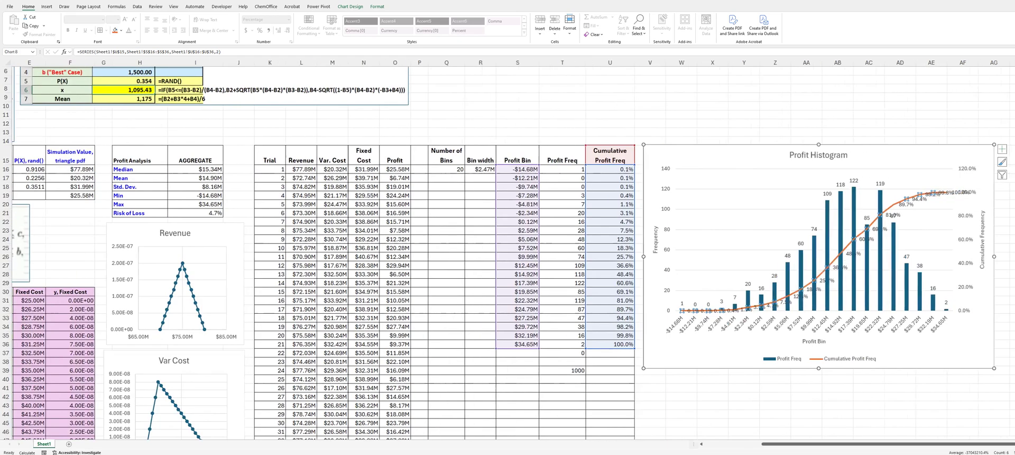
click(701, 444)
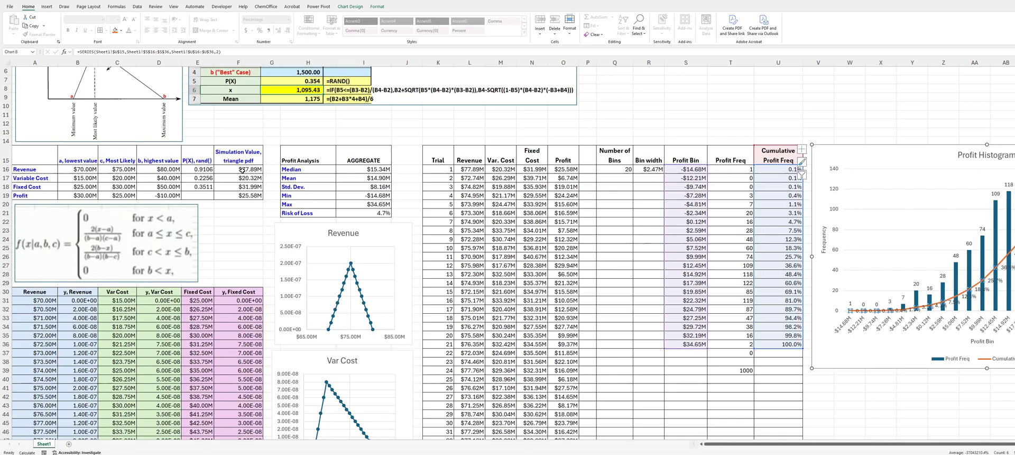
click(242, 170)
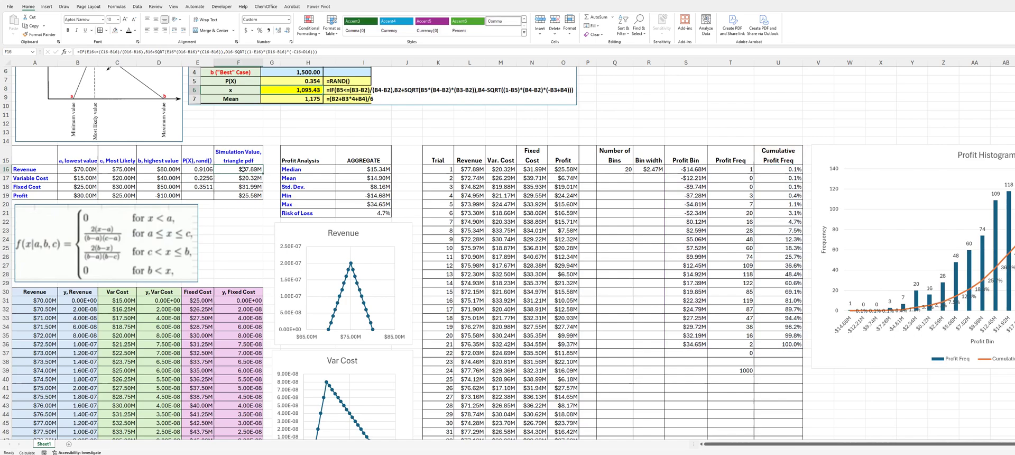
click(203, 170)
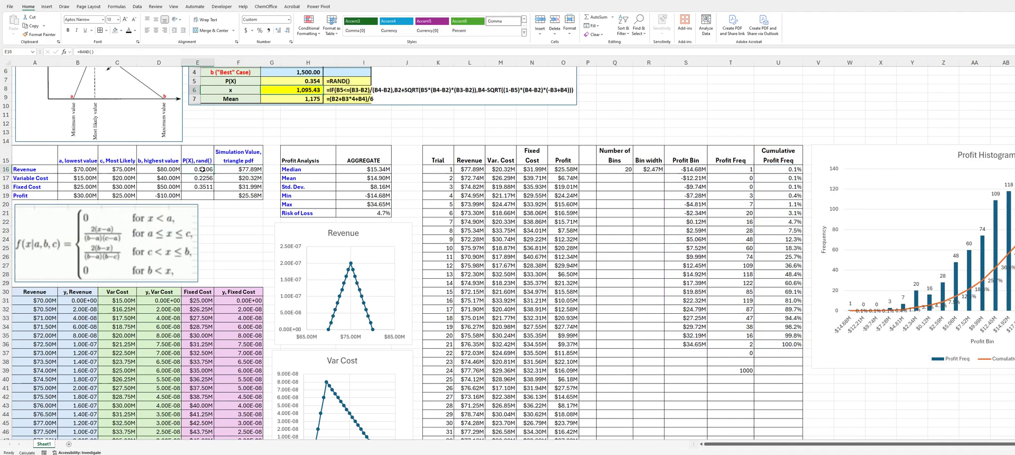
click(238, 168)
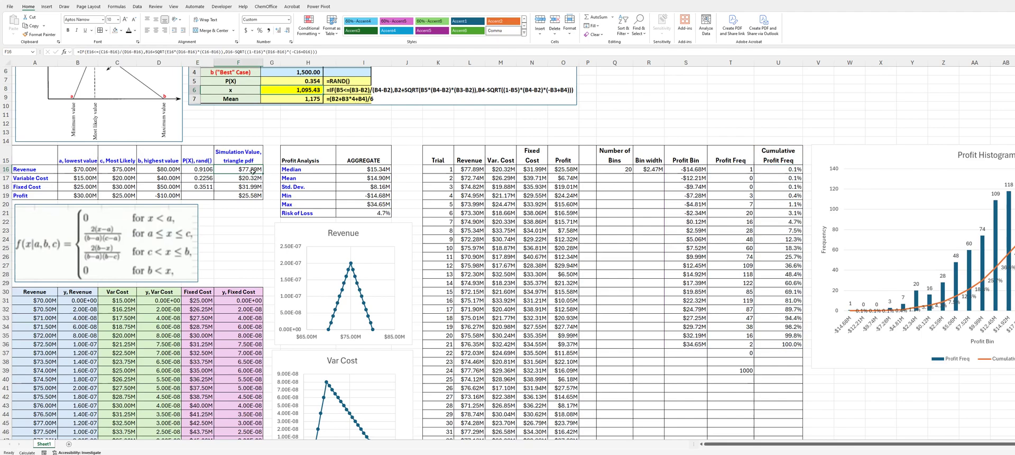
scroll(253, 171, up, 1)
scroll(253, 172, up, 1)
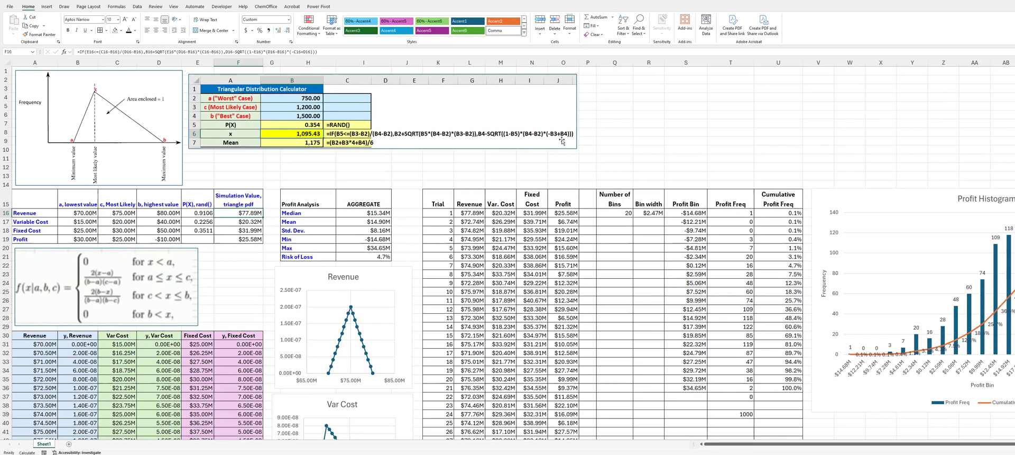
double_click(246, 213)
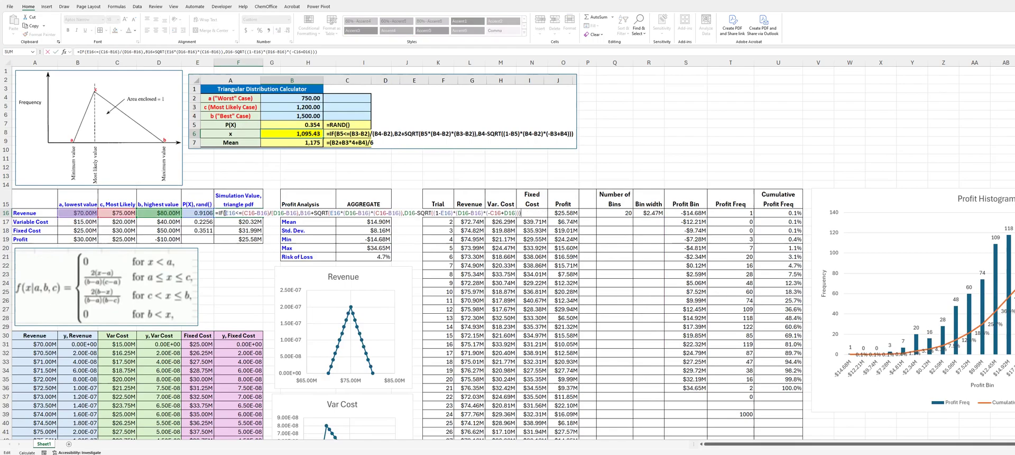
key(Escape)
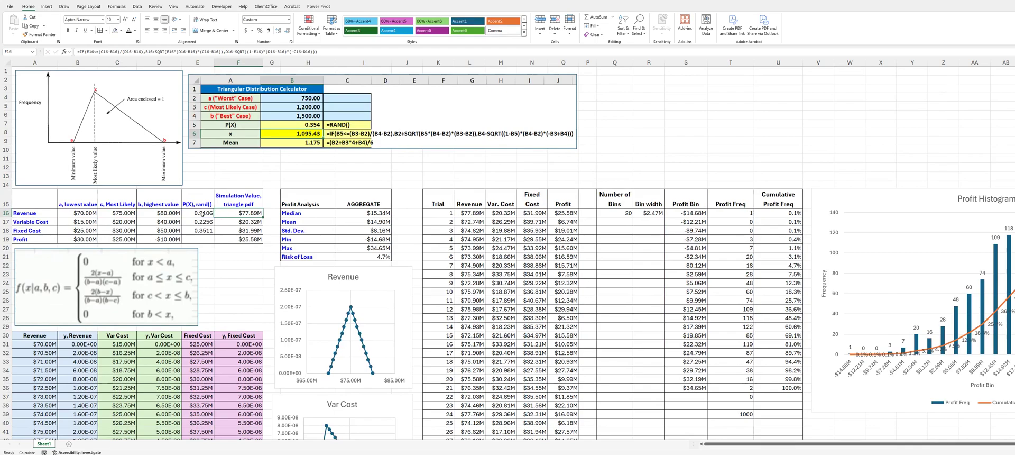
click(202, 213)
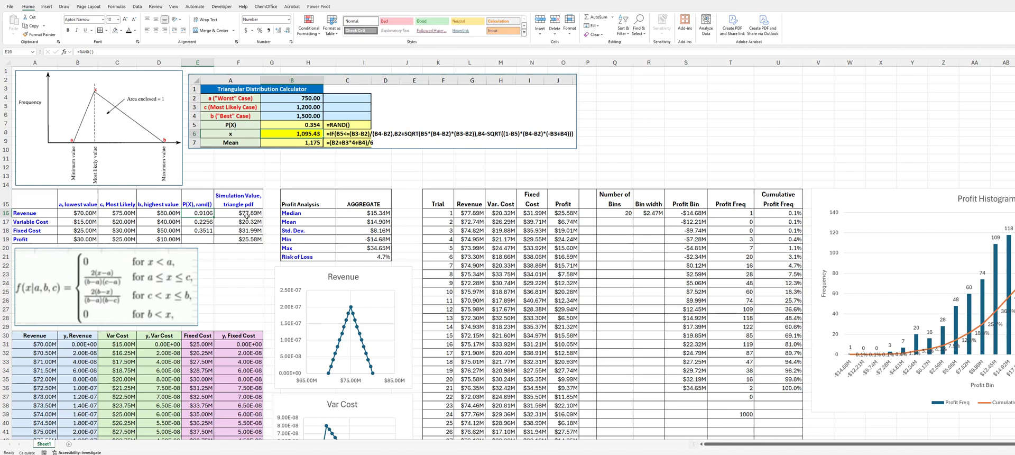
click(247, 212)
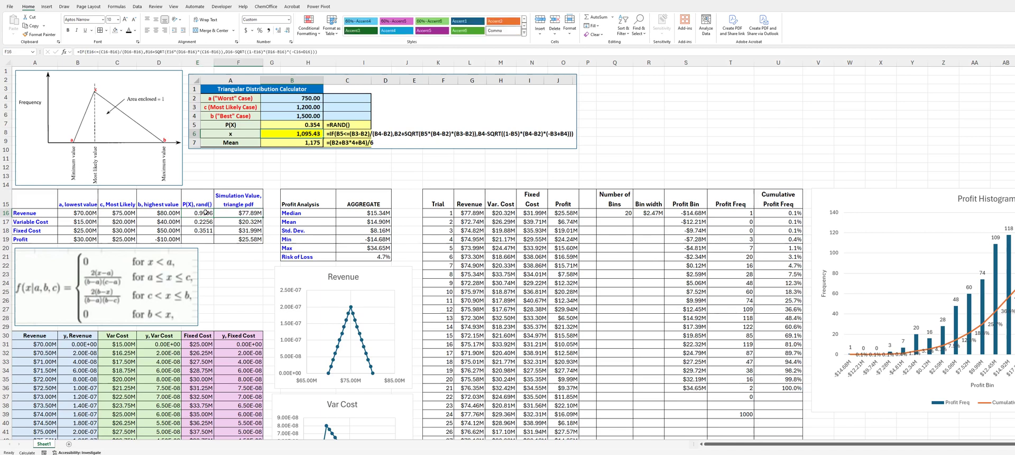
click(207, 216)
click(231, 212)
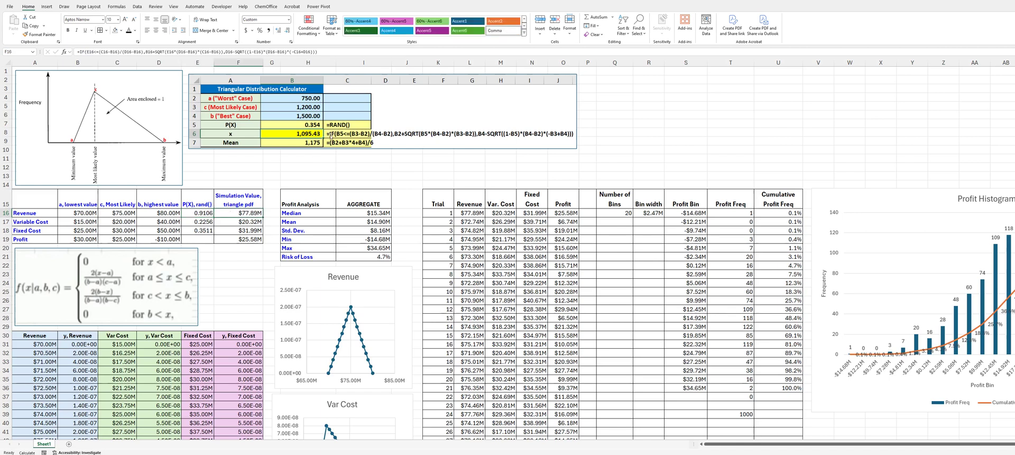